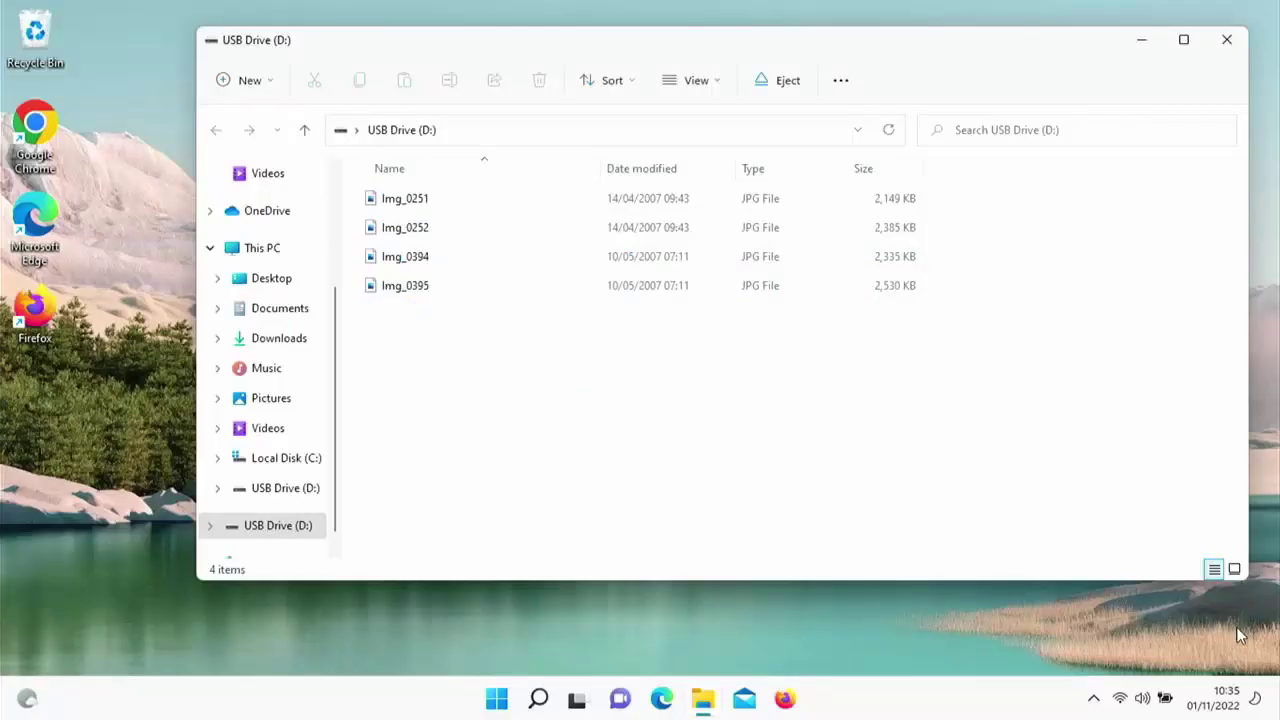
Close the USB drive's File Explorer window and open Control Panel by searching for "control".
click(1230, 40)
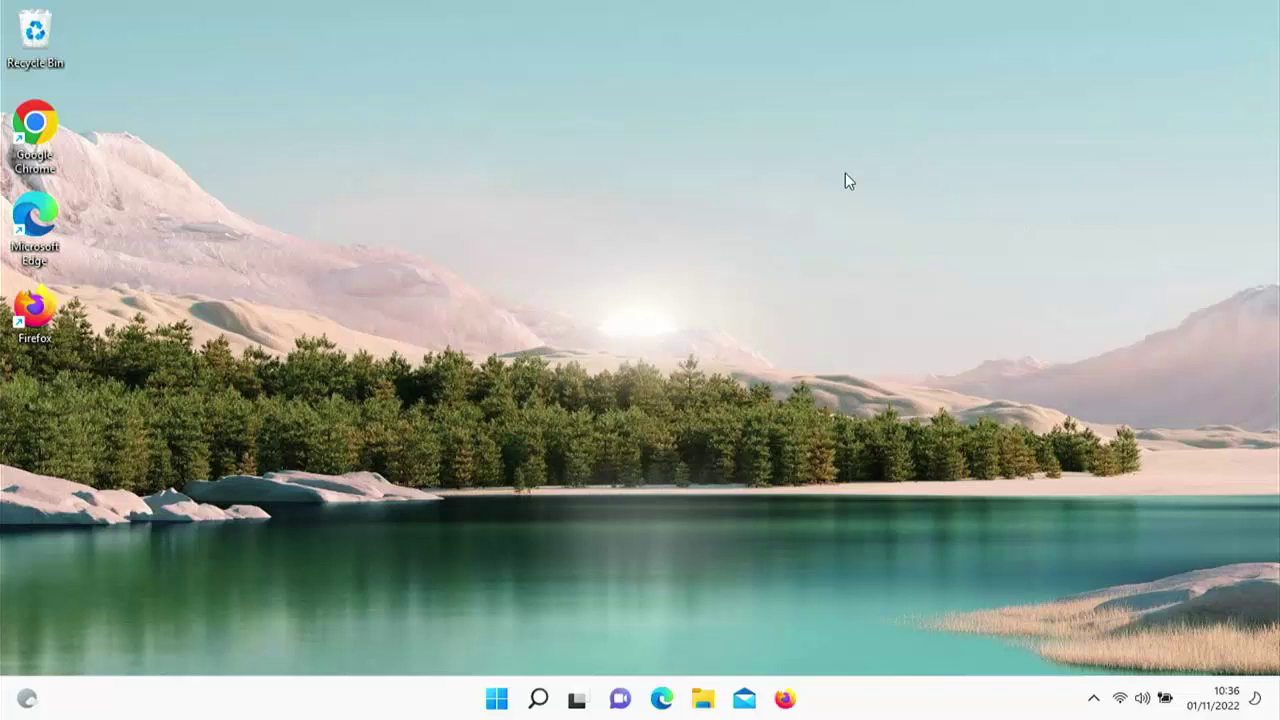
click(498, 700)
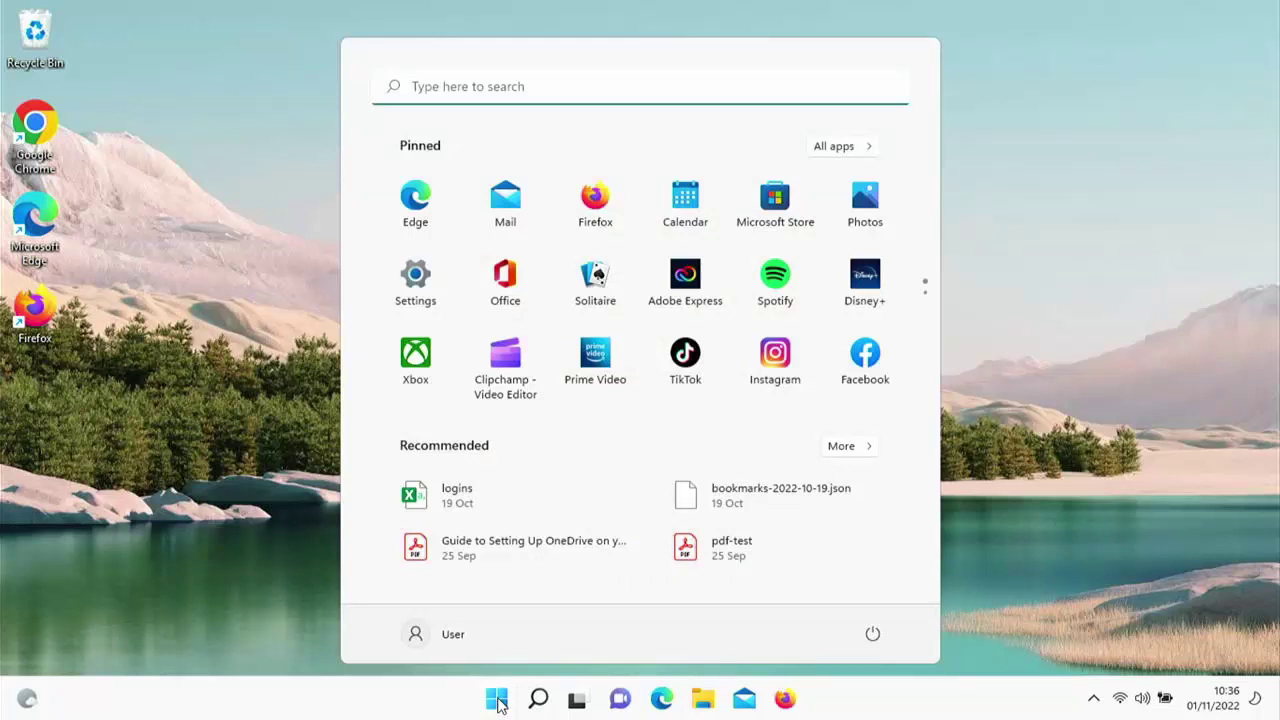
text(contr)
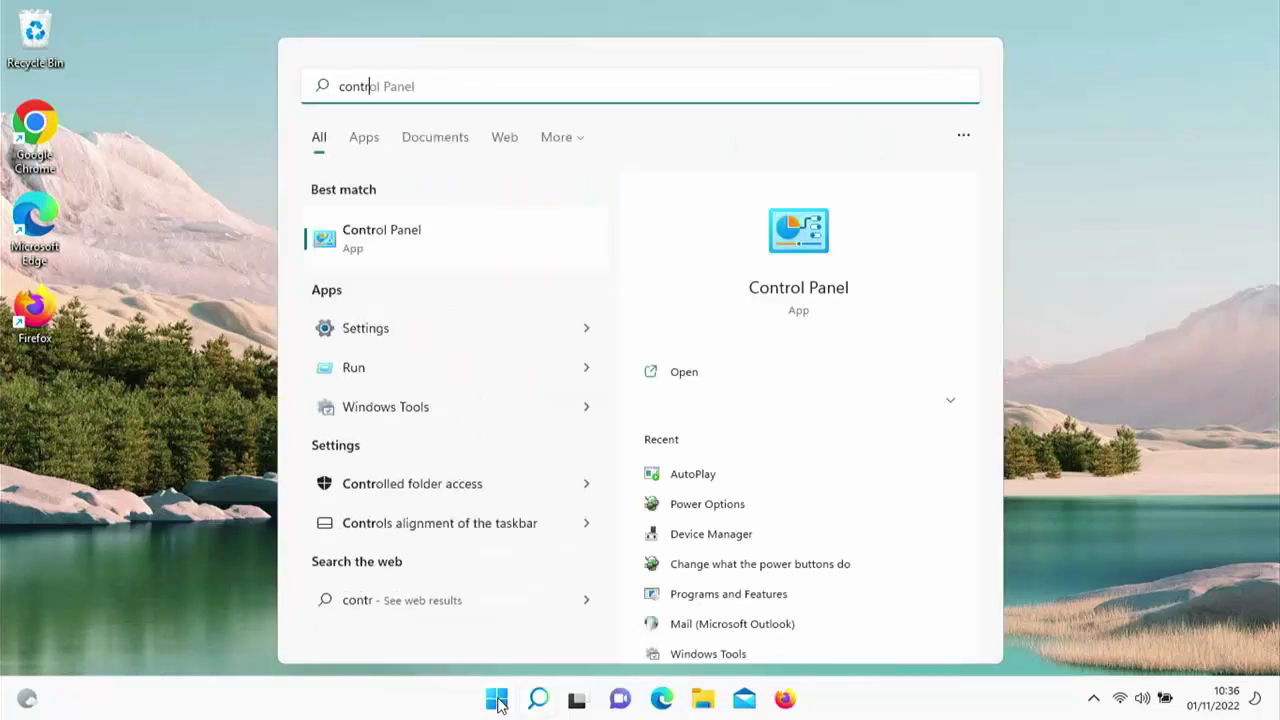
text(ol)
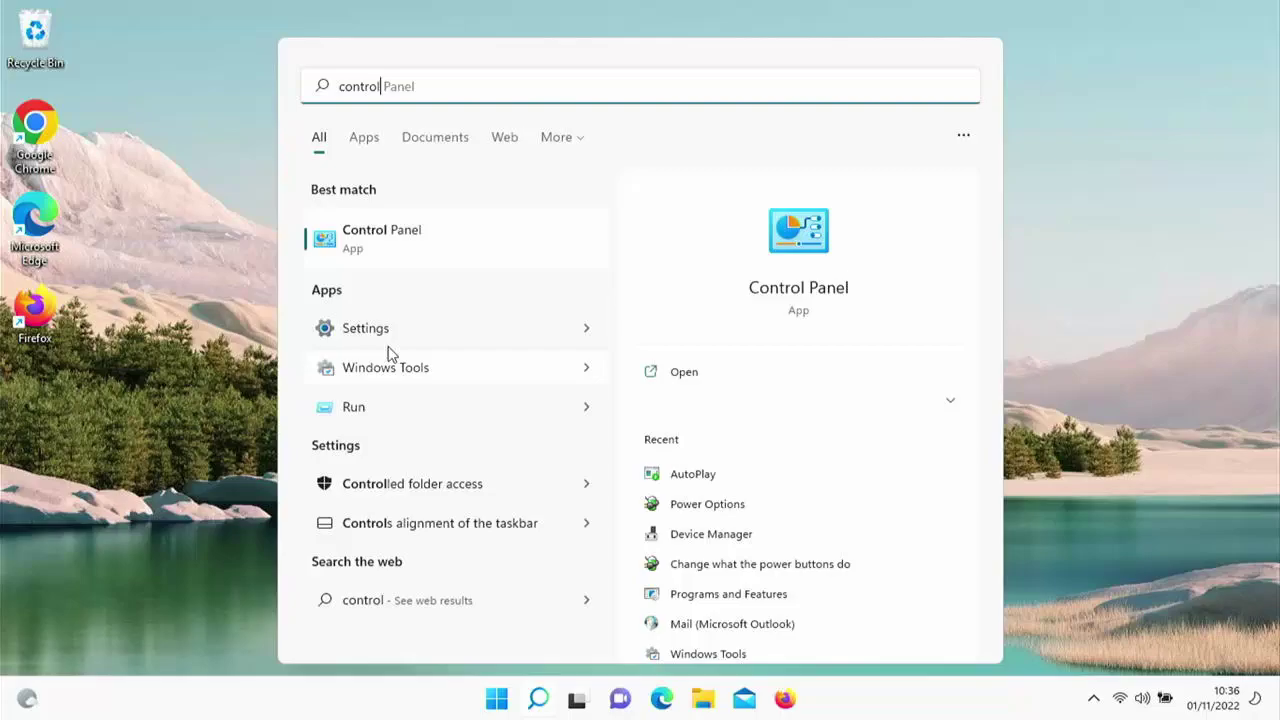
click(352, 240)
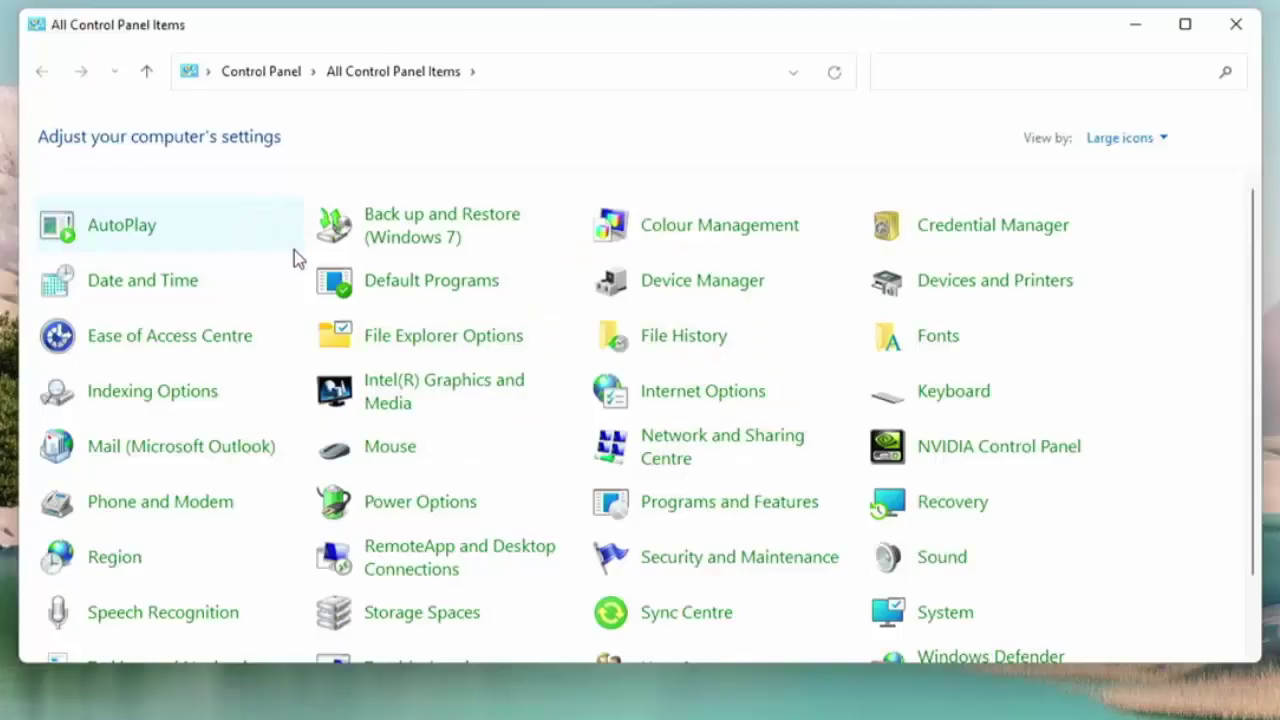
Switch the Control Panel view between Category and Small icons, then return it to Large icons.
click(1129, 143)
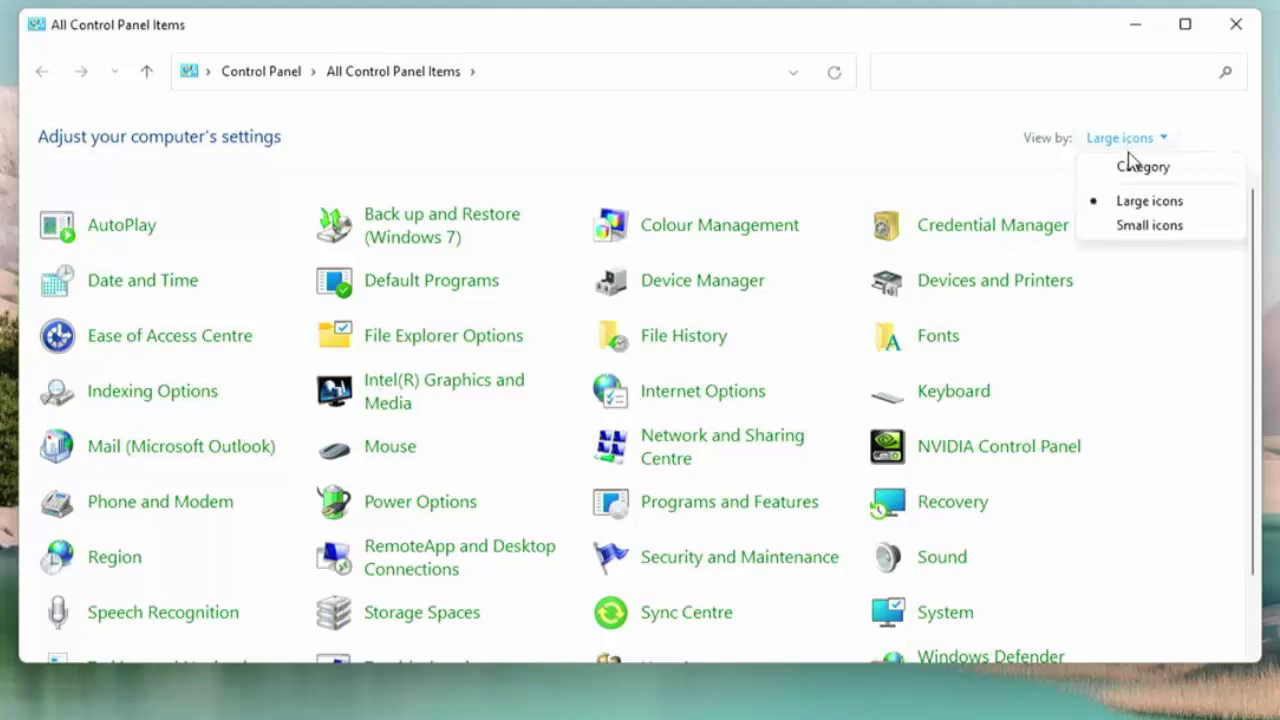
click(1131, 168)
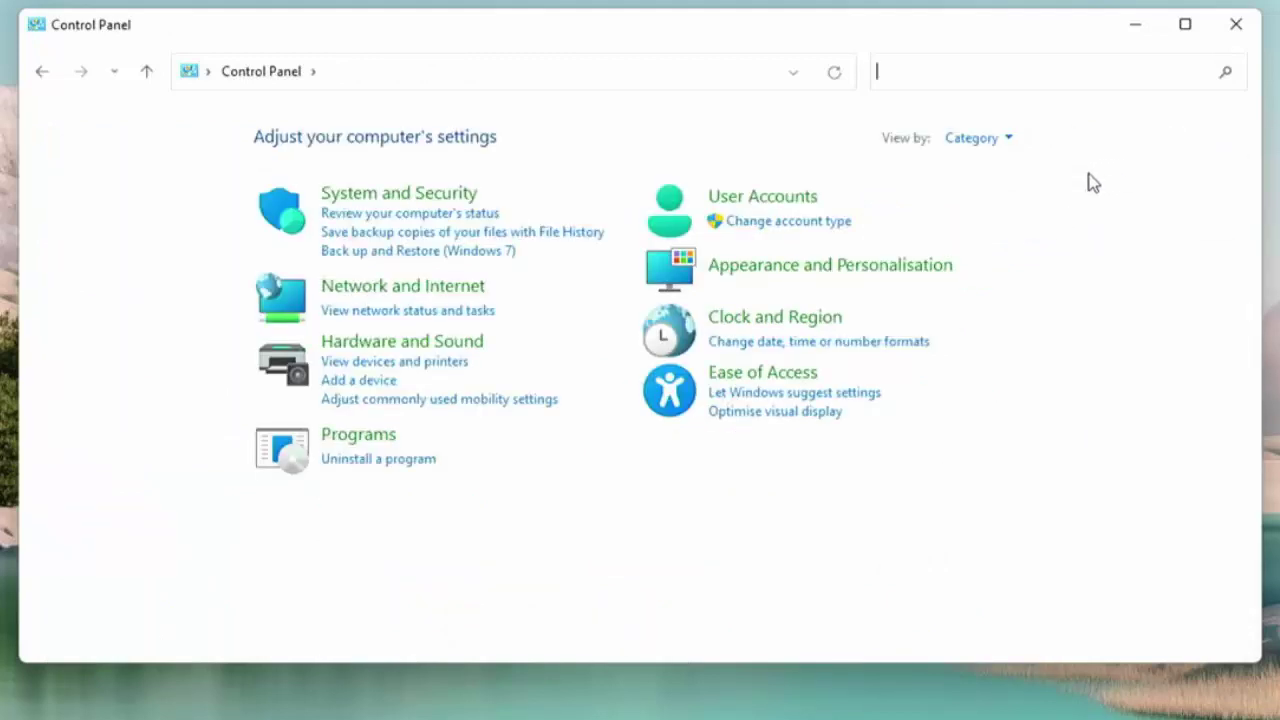
click(999, 143)
click(1011, 228)
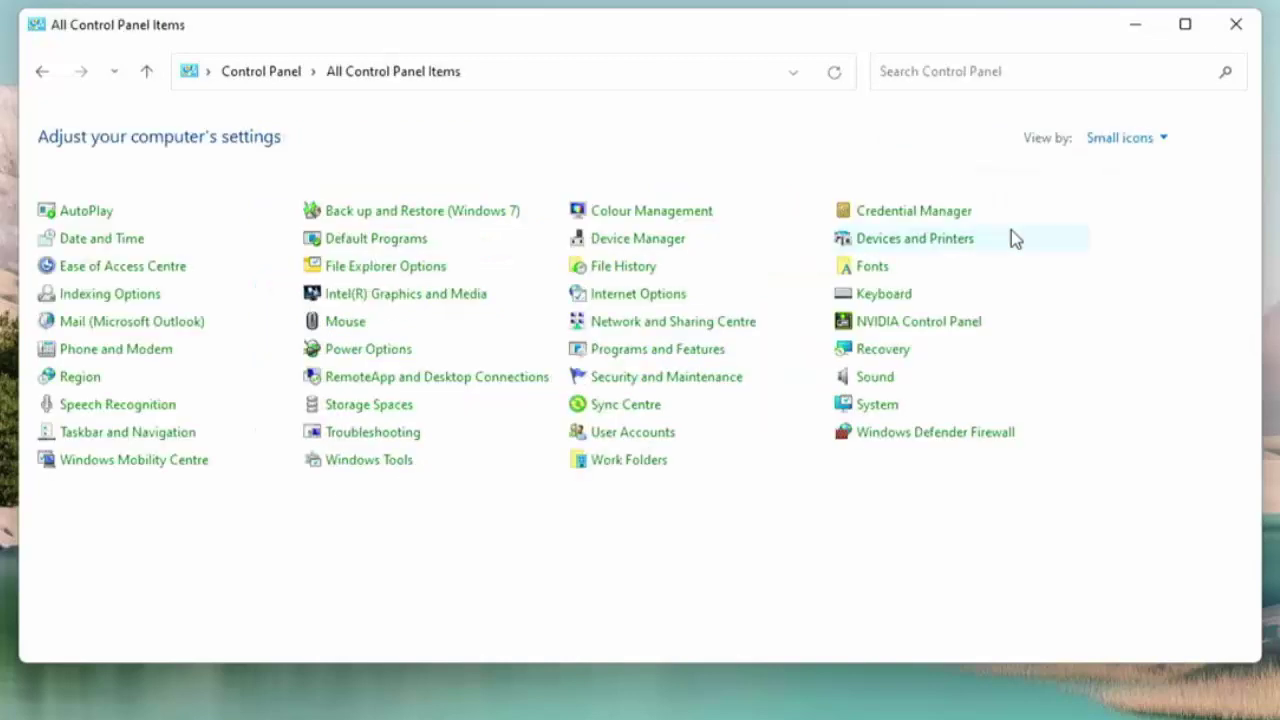
click(1108, 140)
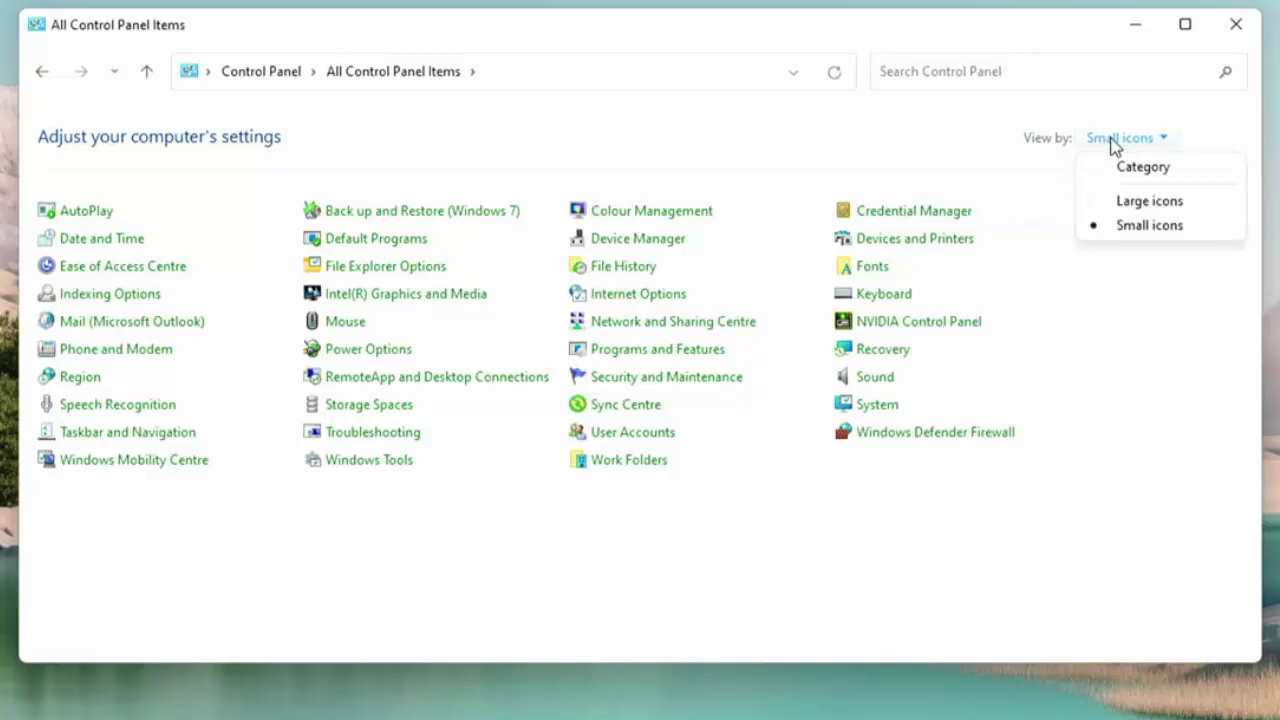
click(1110, 166)
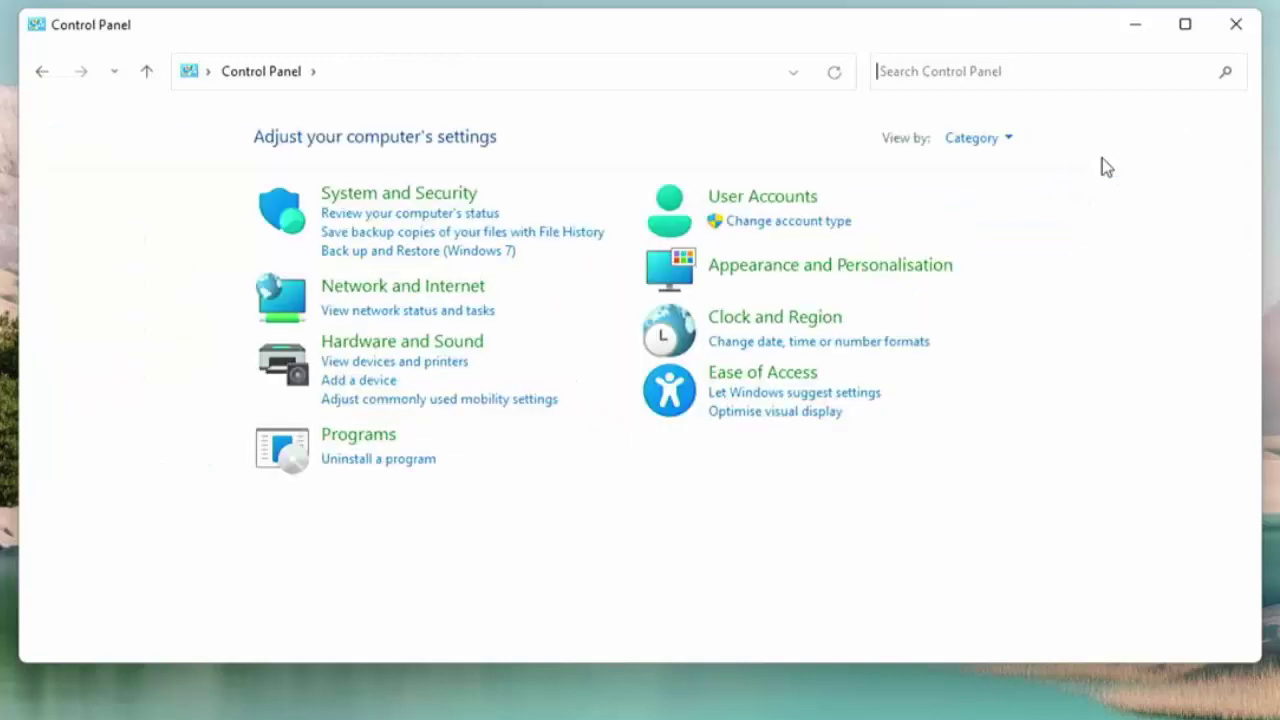
click(1012, 142)
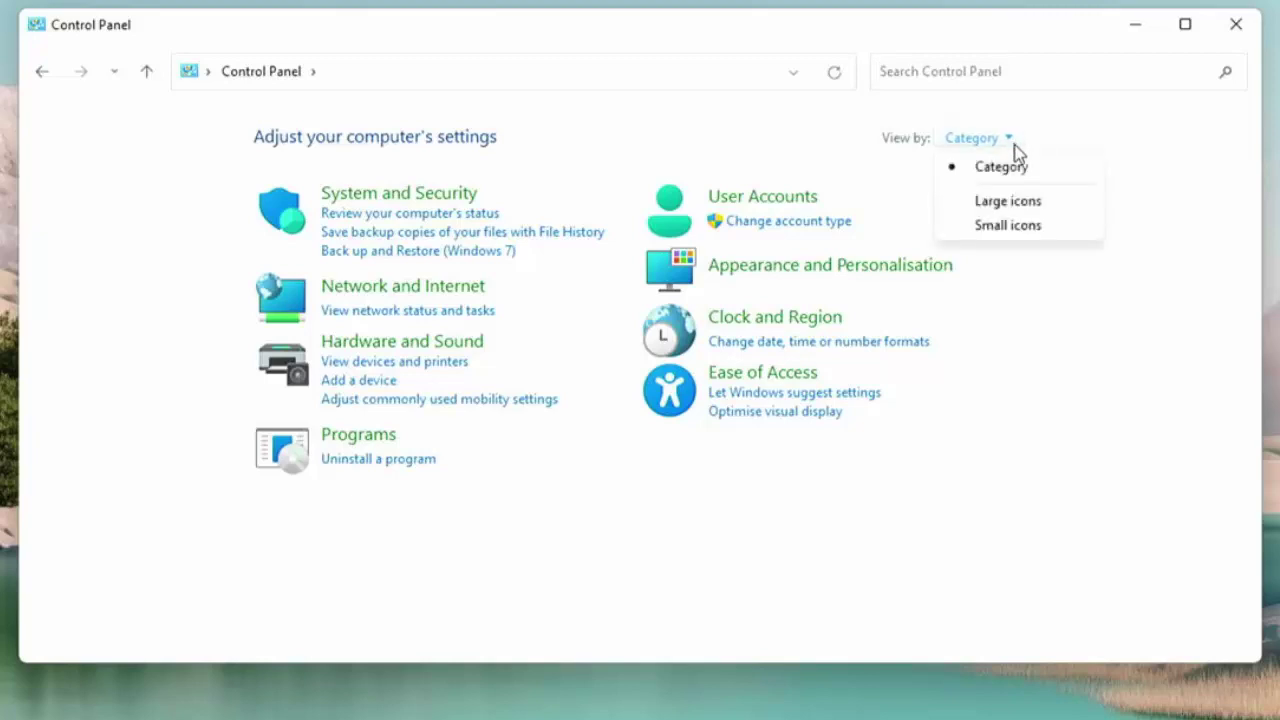
click(1010, 205)
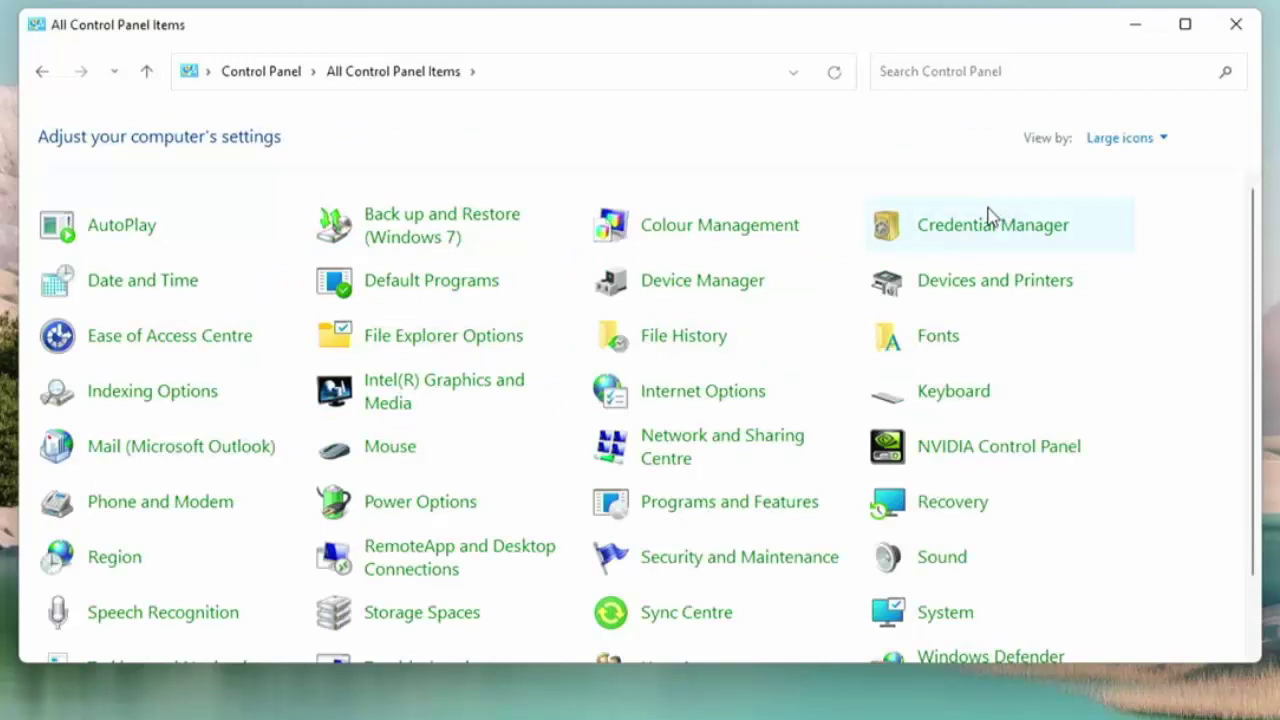
In the AutoPlay settings, set Pictures and Videos on removable drives to Ask me every time and toggle the per-media-type choice.
click(152, 230)
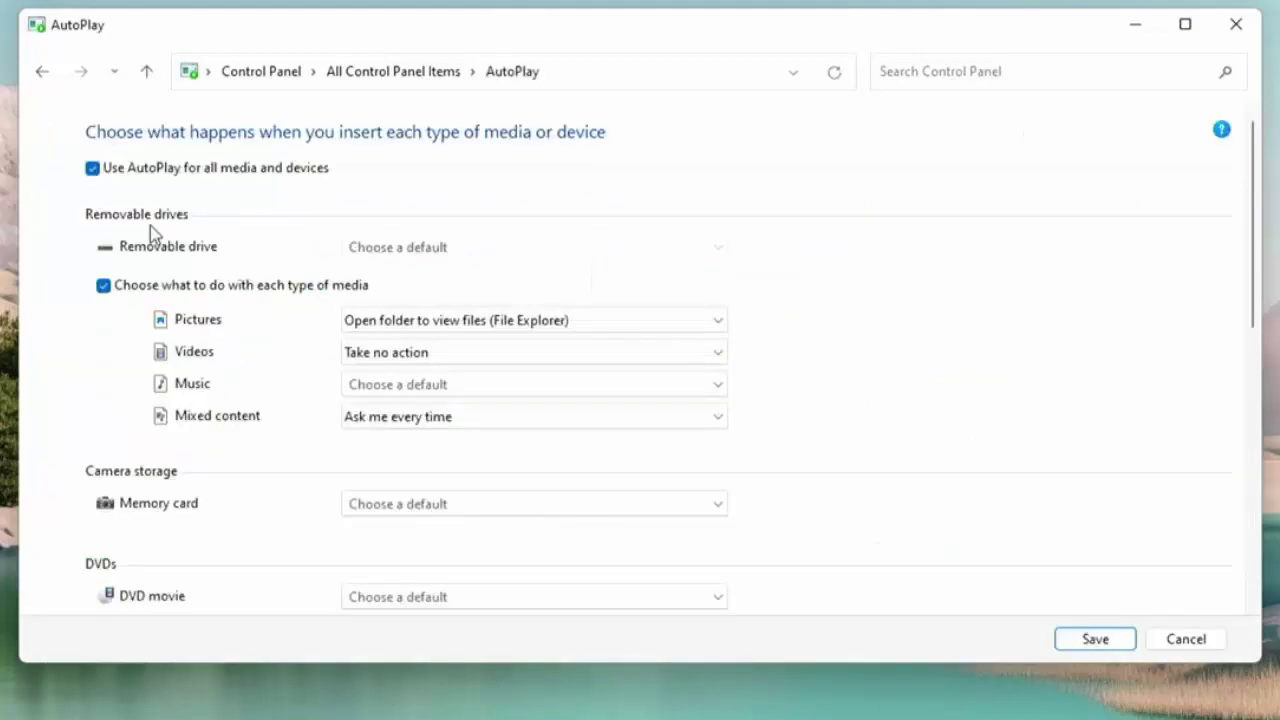
click(720, 324)
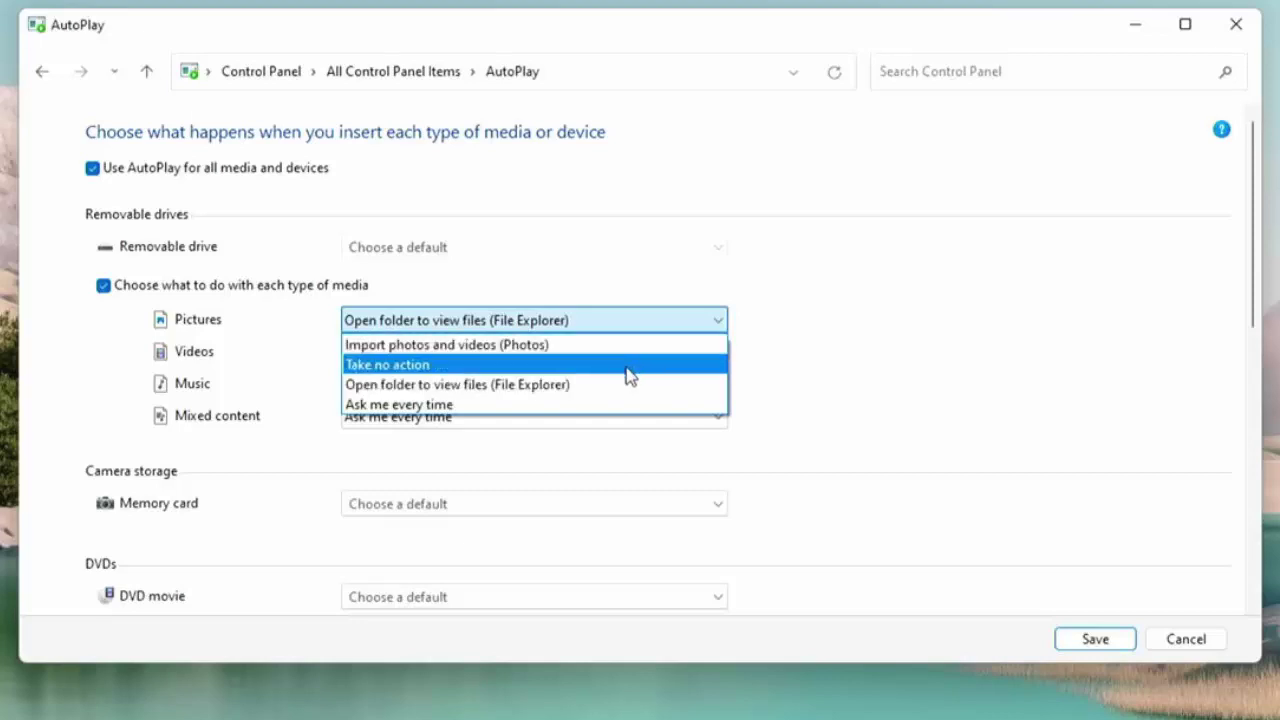
click(609, 404)
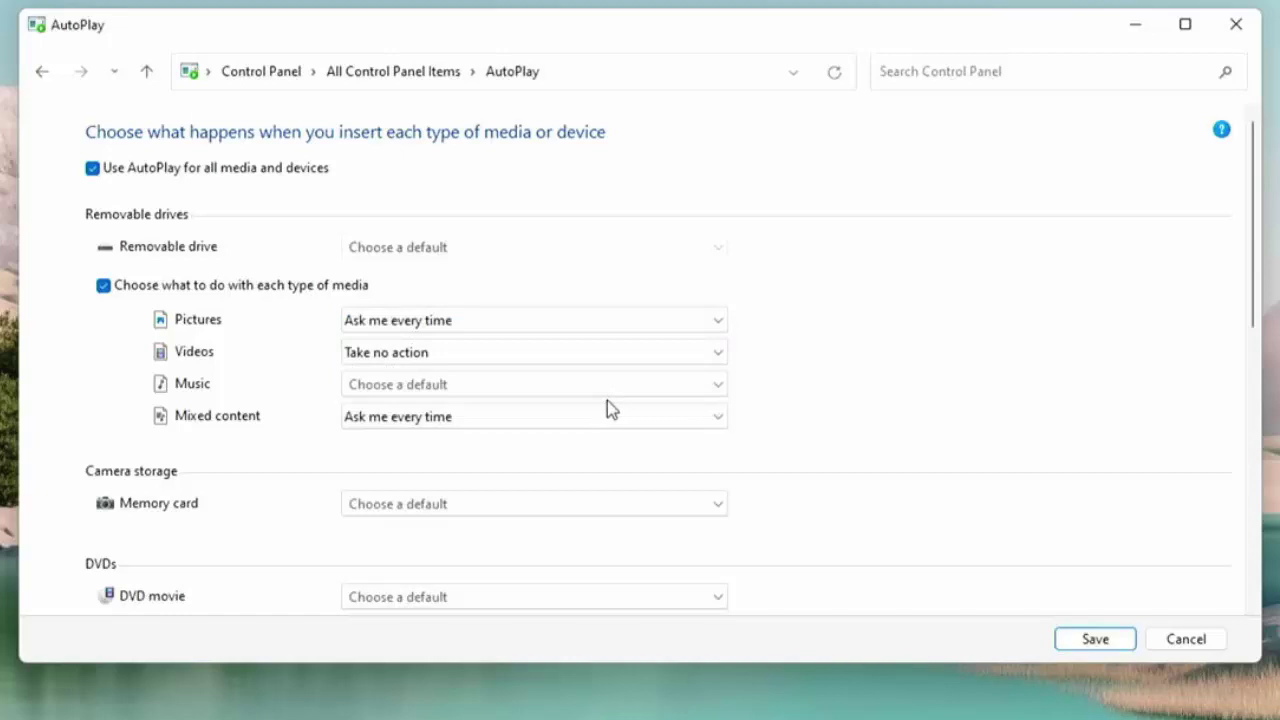
click(561, 363)
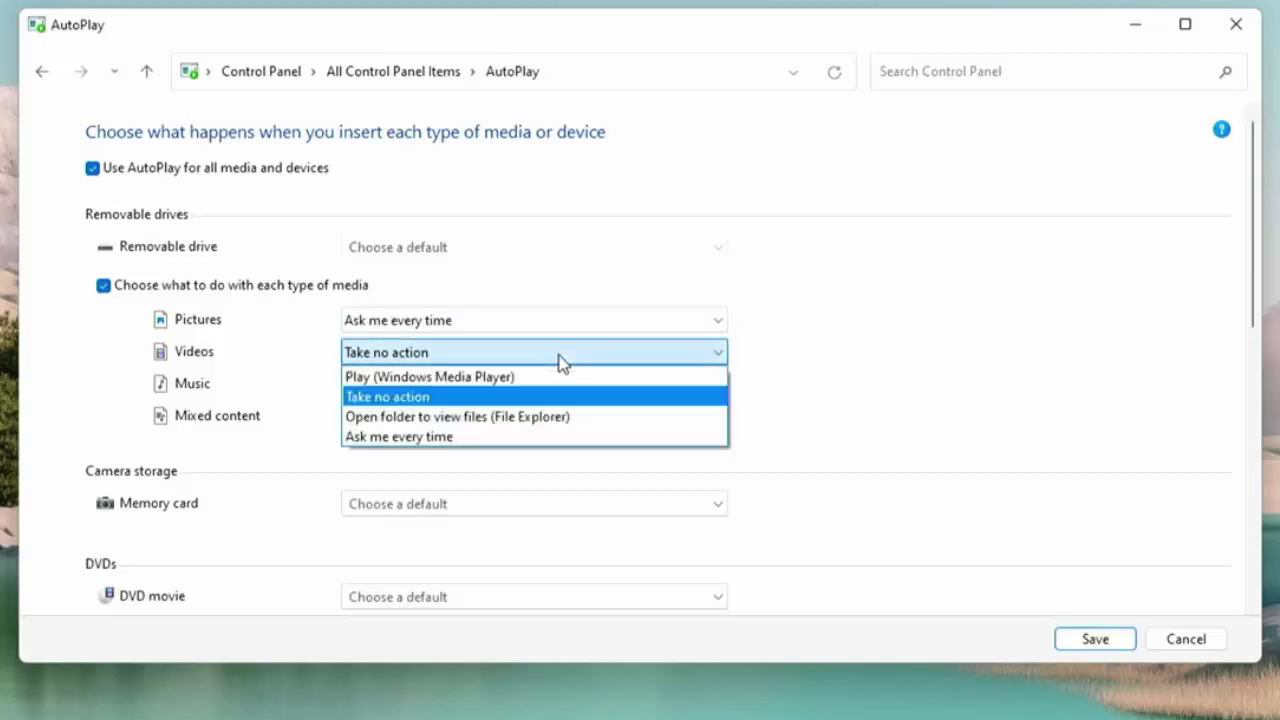
click(537, 436)
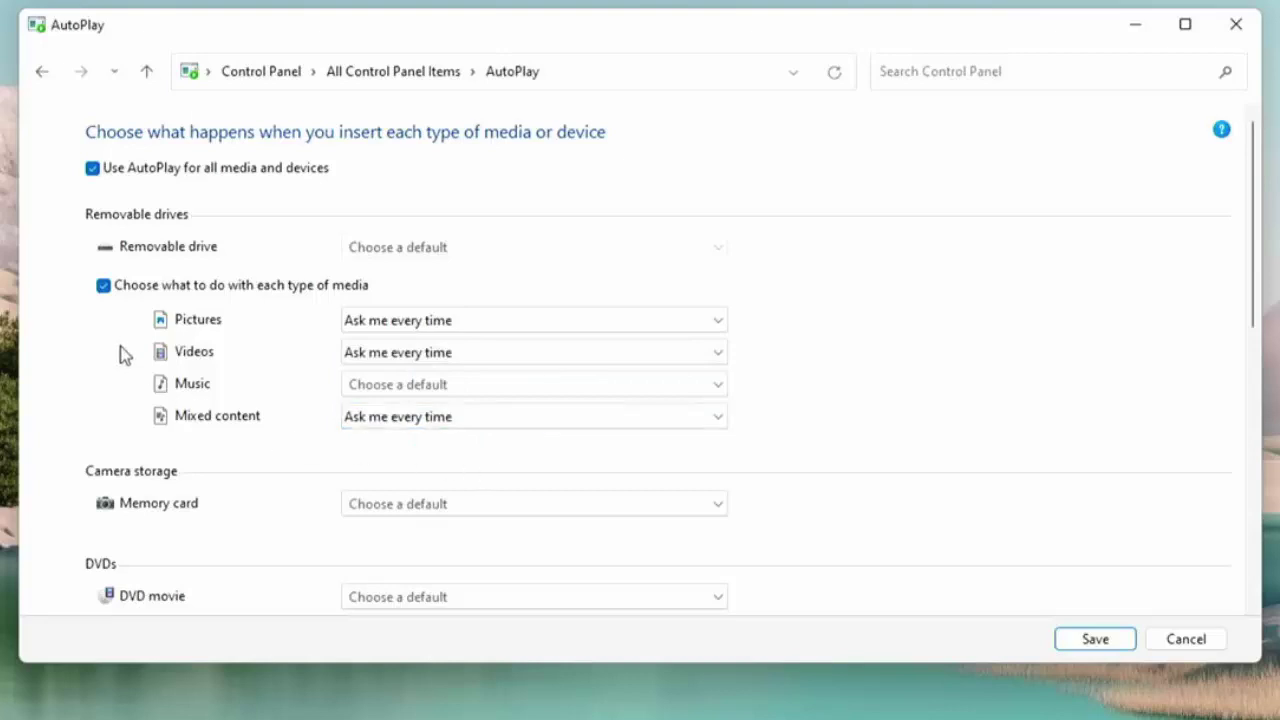
click(102, 287)
click(103, 287)
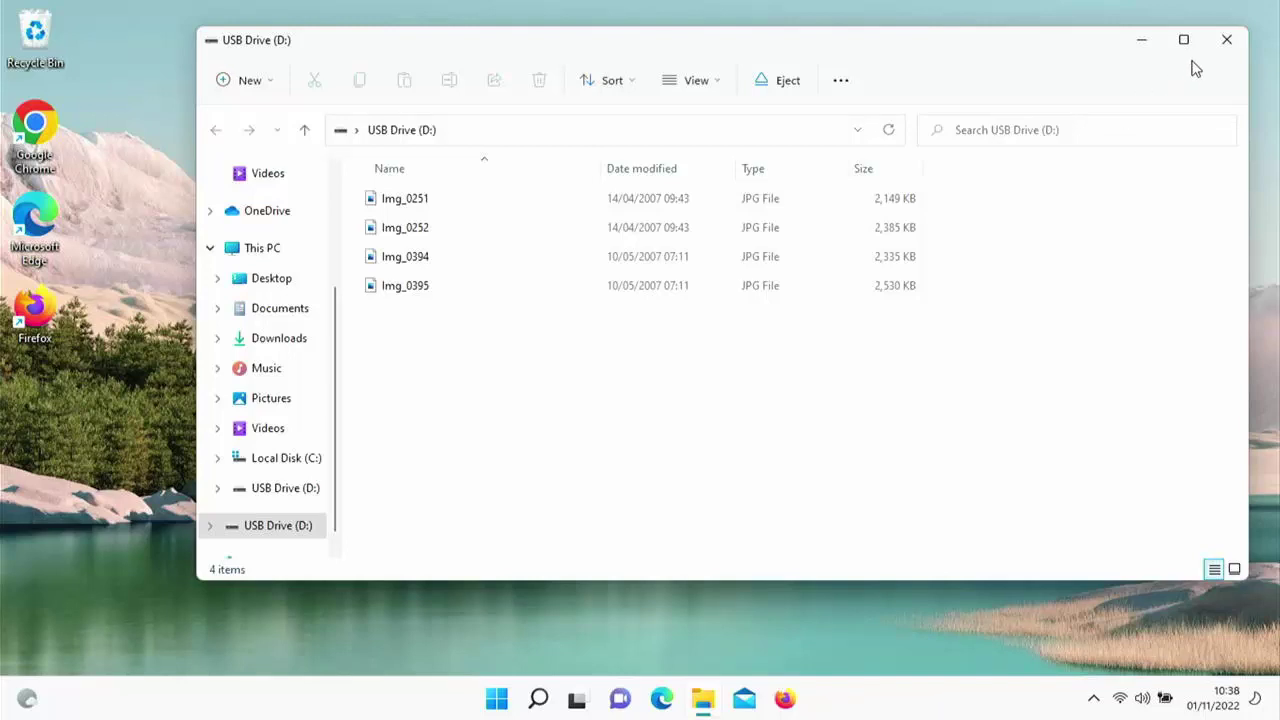
Close the USB drive window and open the AutoPlay settings in Control Panel.
click(1222, 42)
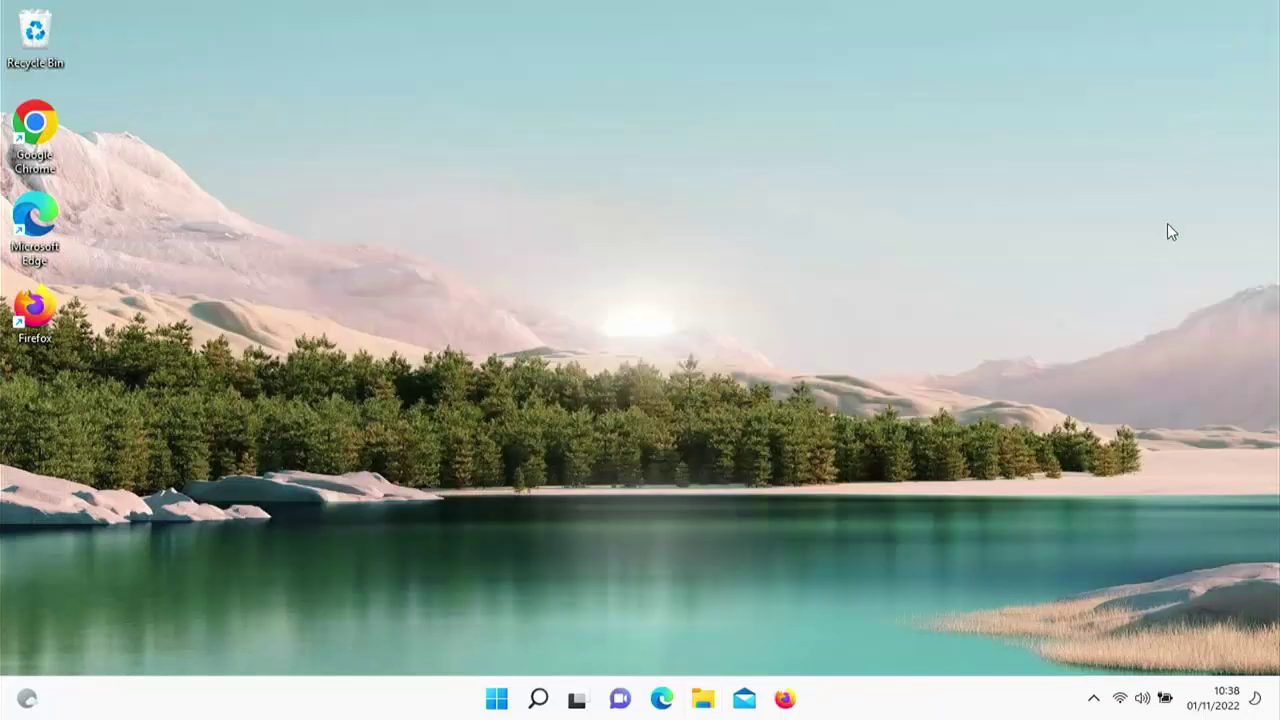
click(506, 704)
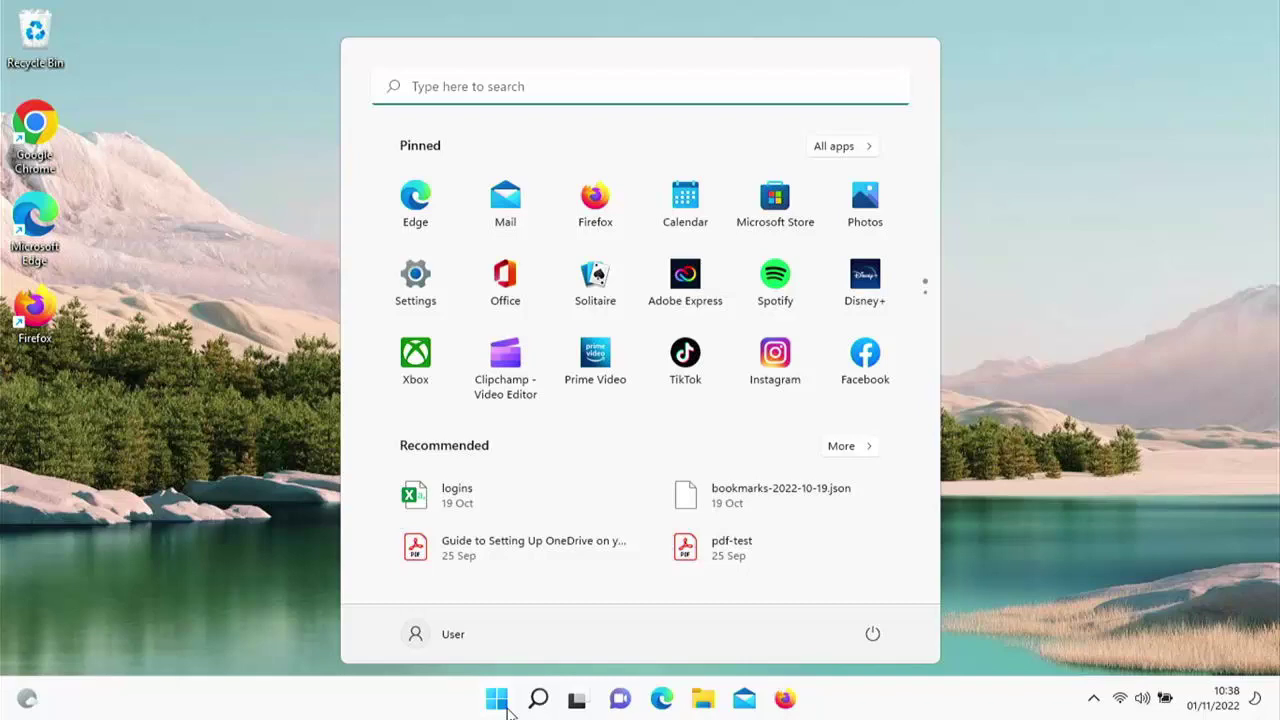
text(control)
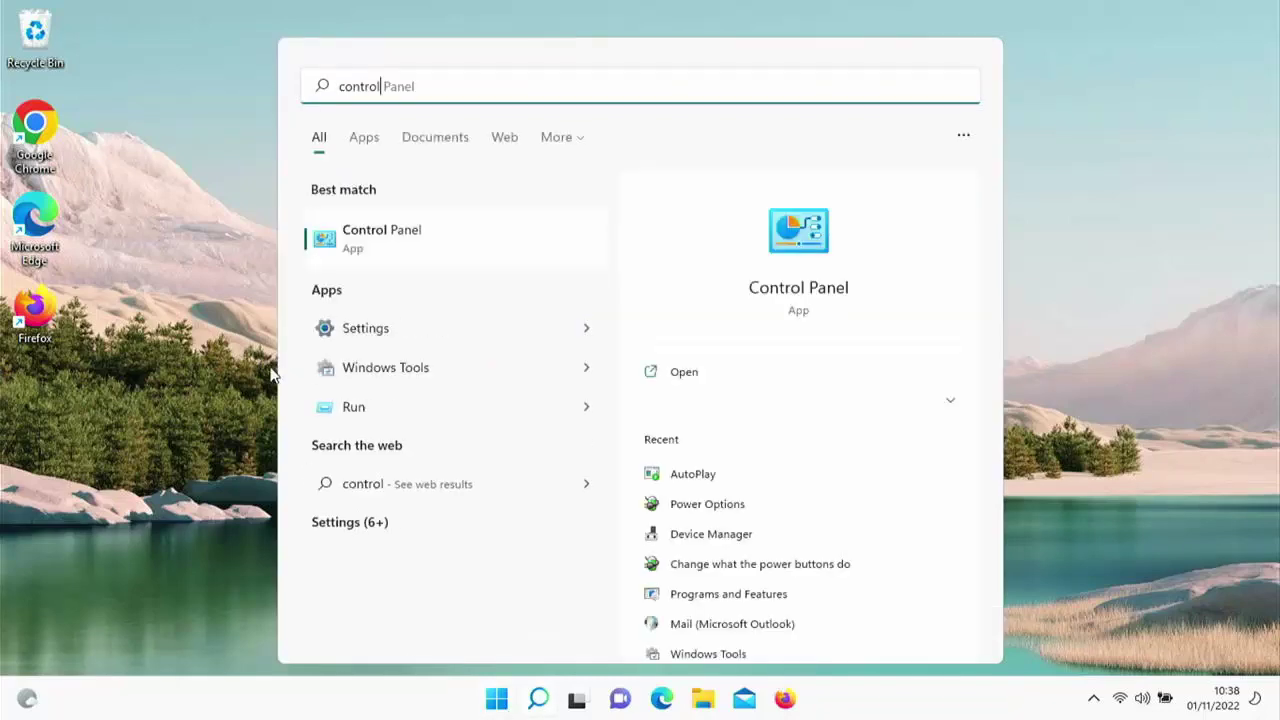
click(364, 250)
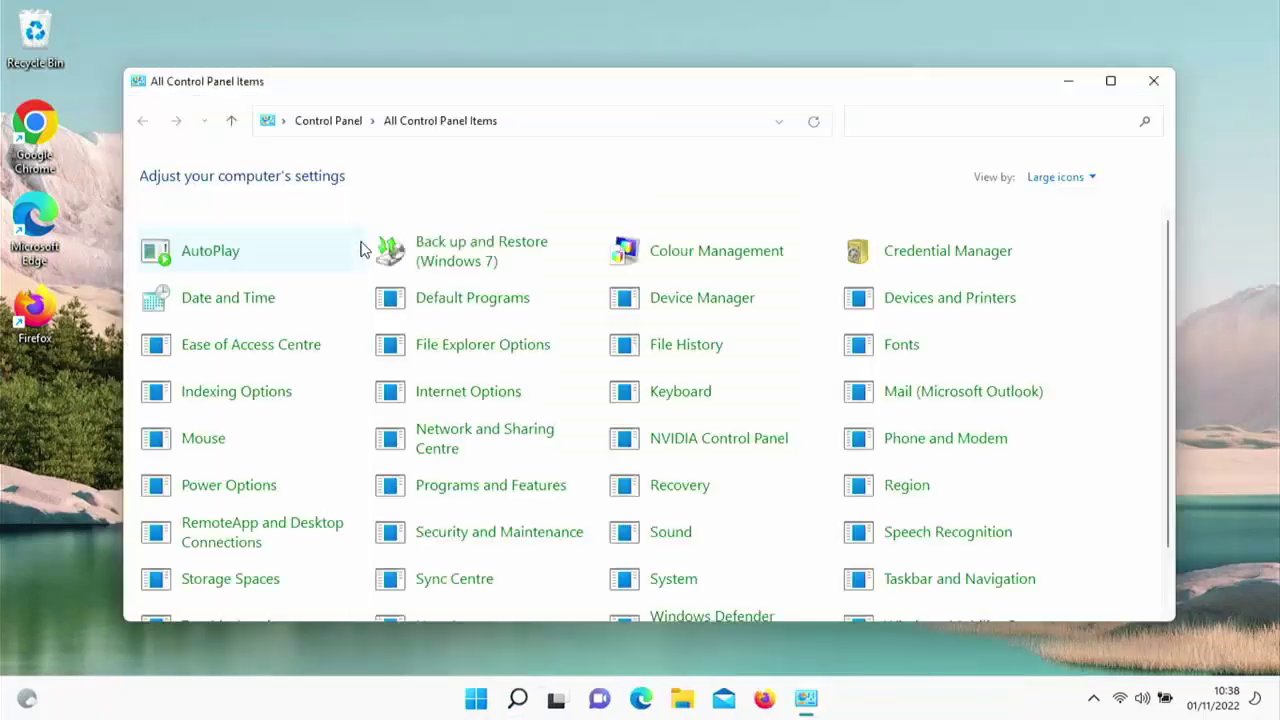
click(208, 251)
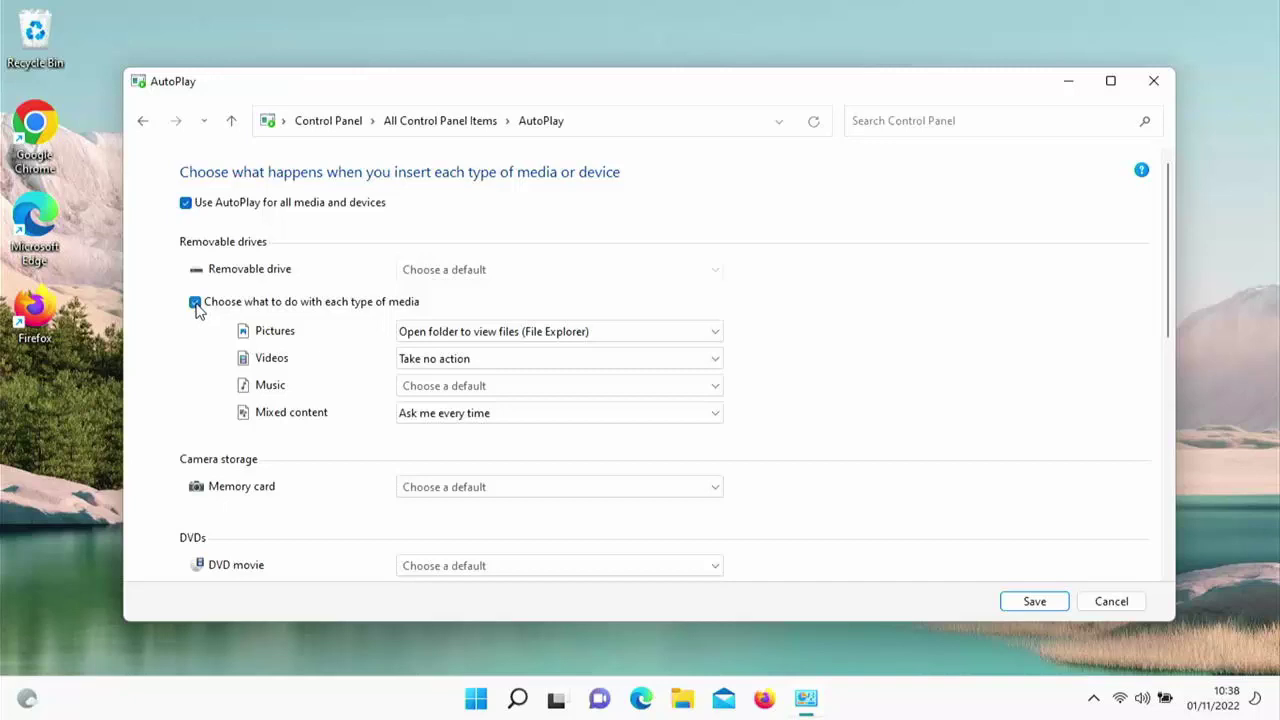
Set the AutoPlay actions for Pictures and Videos on removable drives to Ask me every time.
click(453, 336)
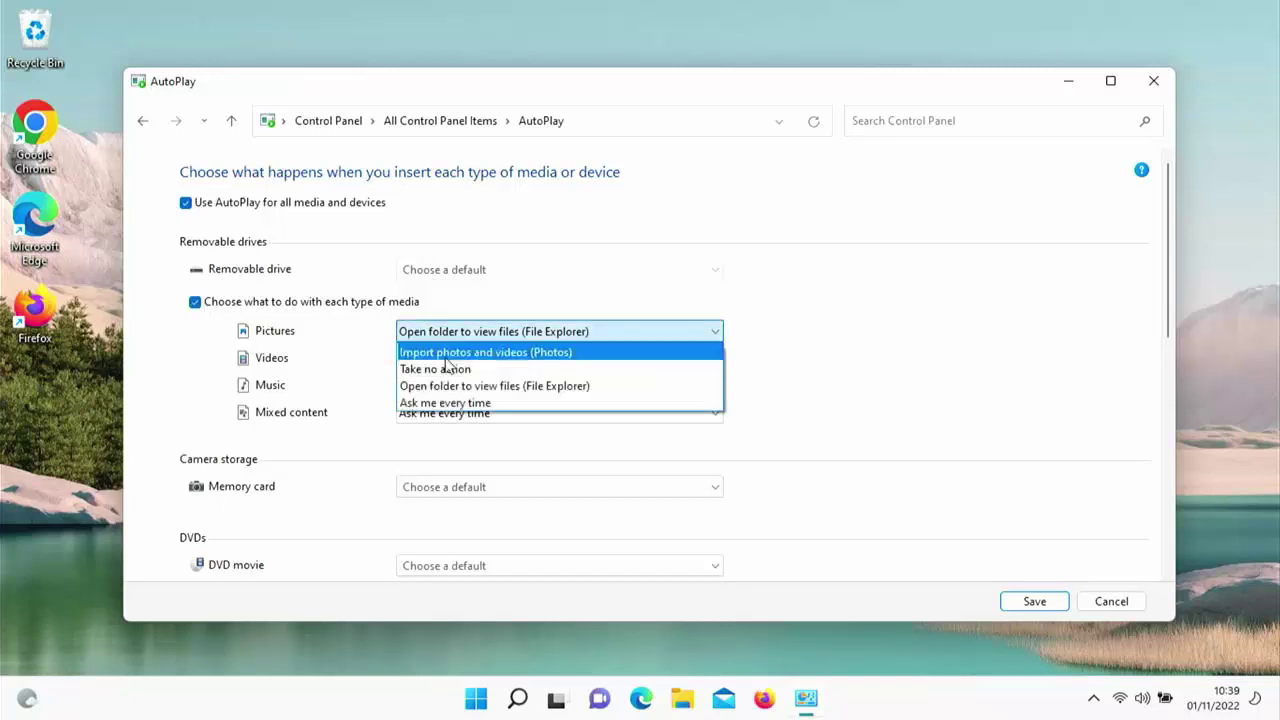
click(443, 402)
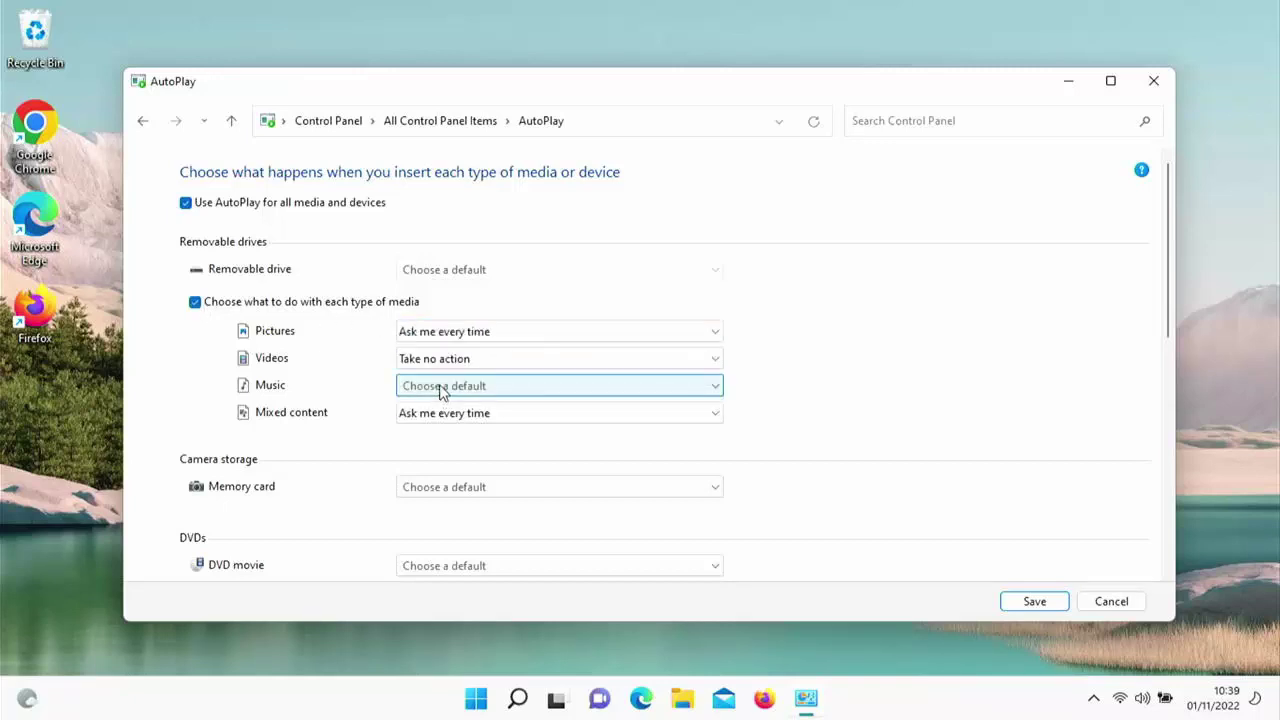
click(440, 364)
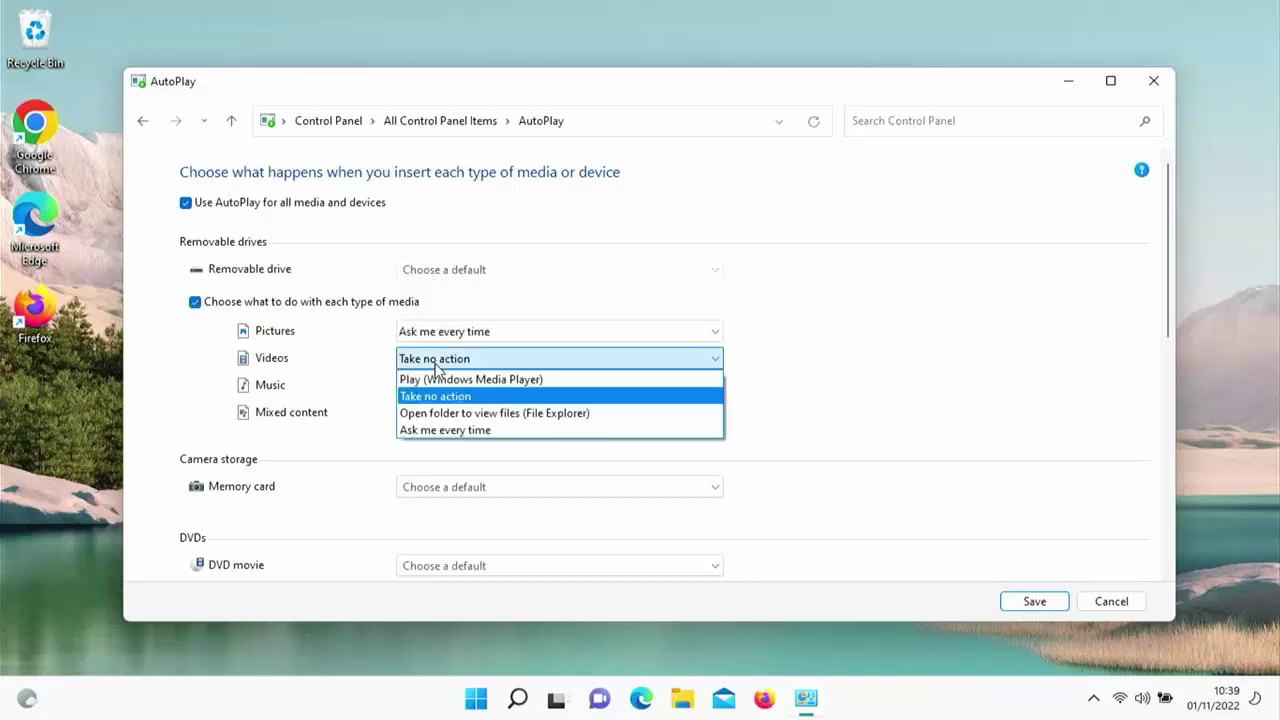
click(430, 432)
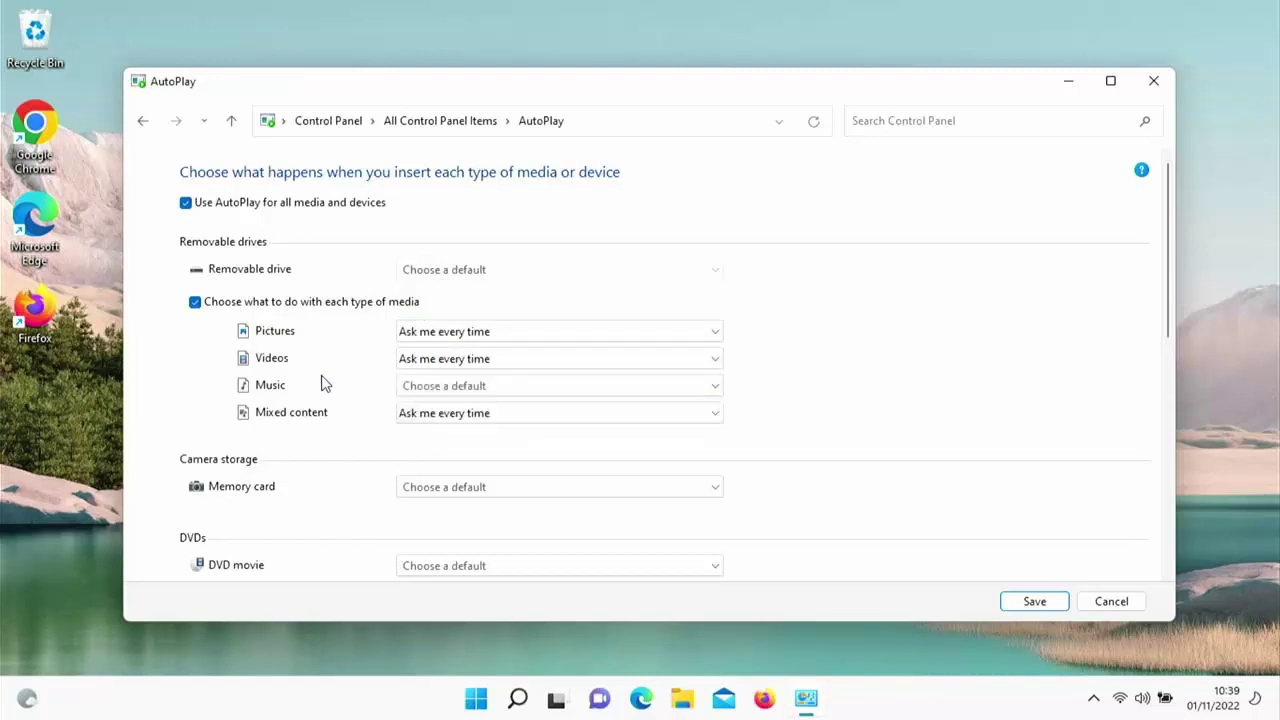
Turn off choosing what to do with each media type on removable drives and save the AutoPlay settings.
click(196, 303)
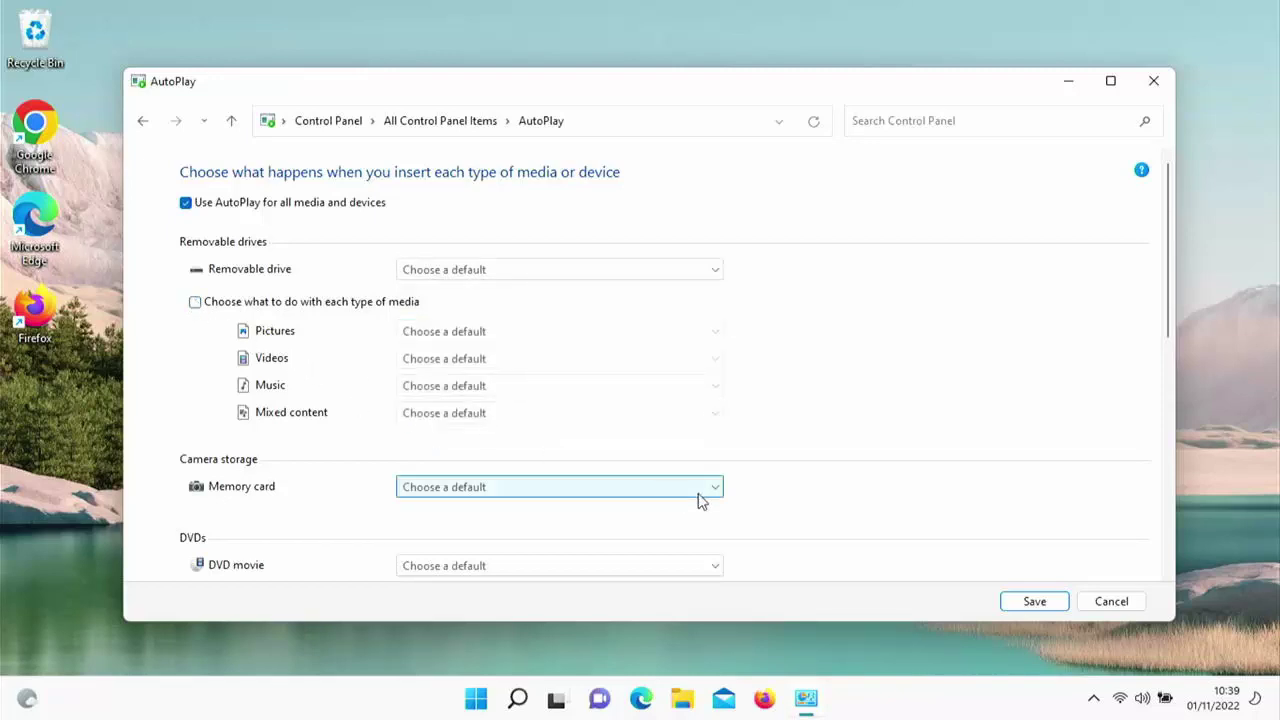
click(1033, 603)
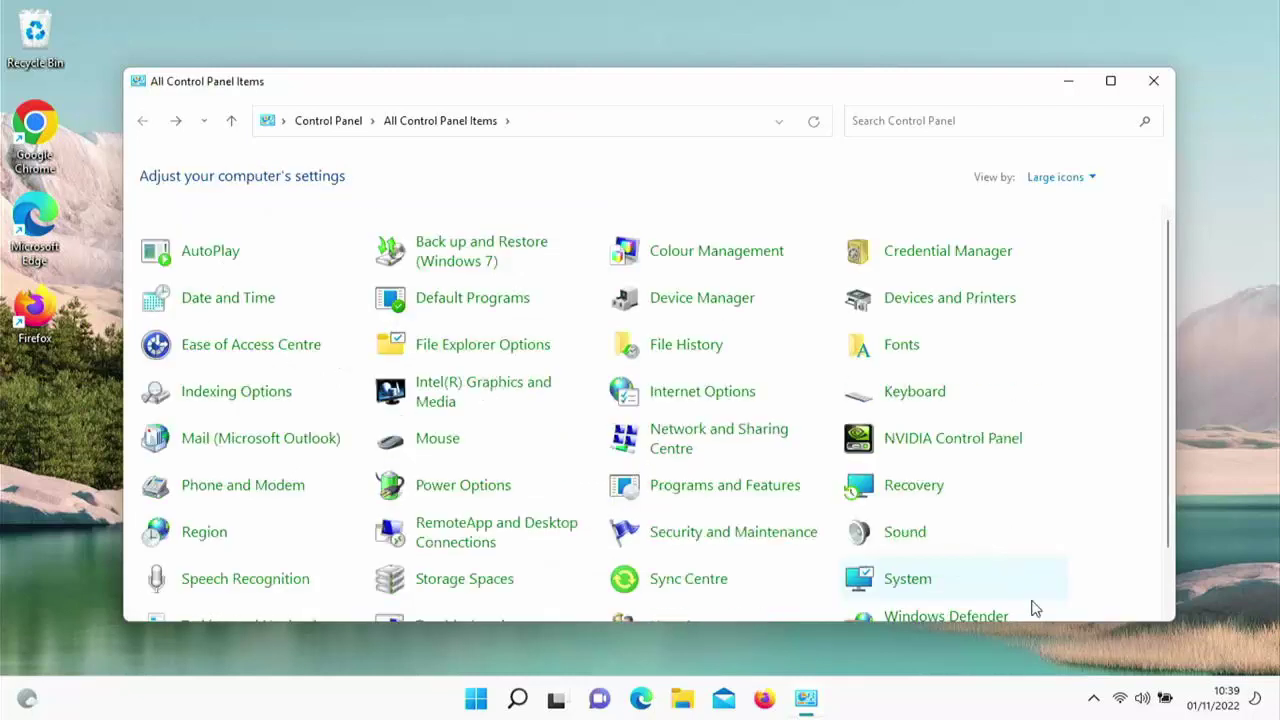
Reopen the AutoPlay settings to check the removable drive options, save them again and close Control Panel.
click(249, 259)
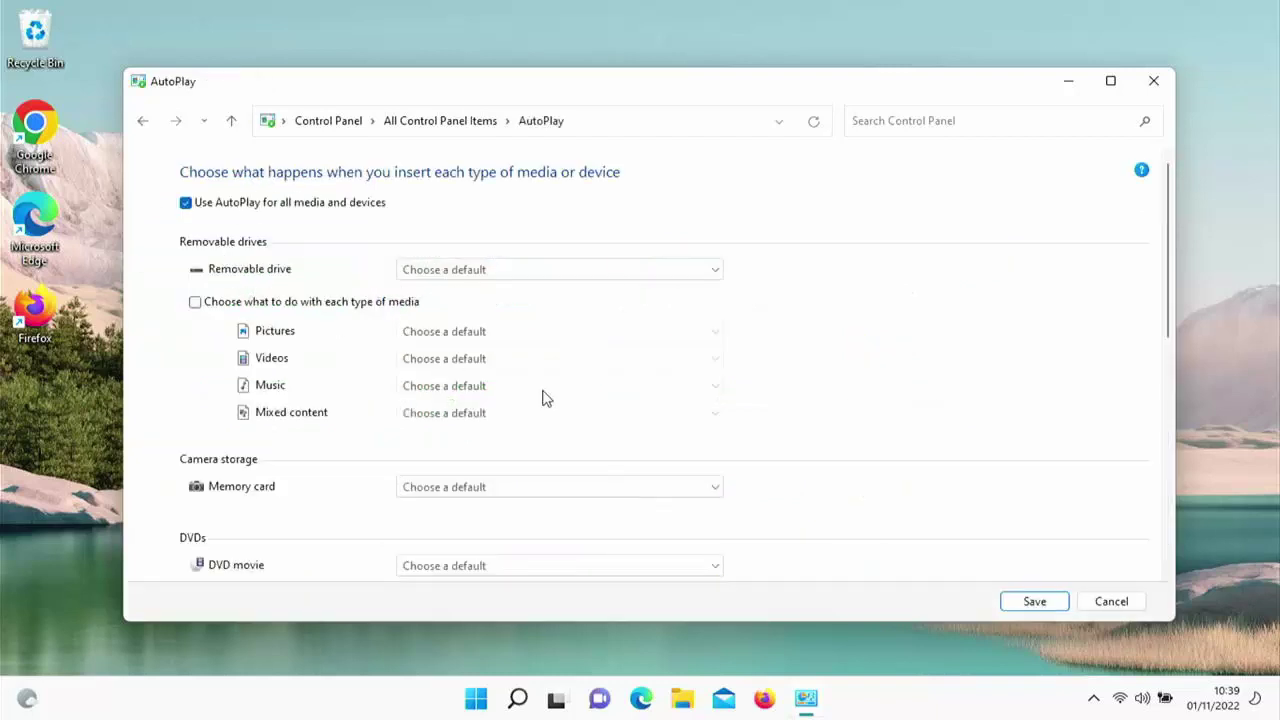
click(1055, 605)
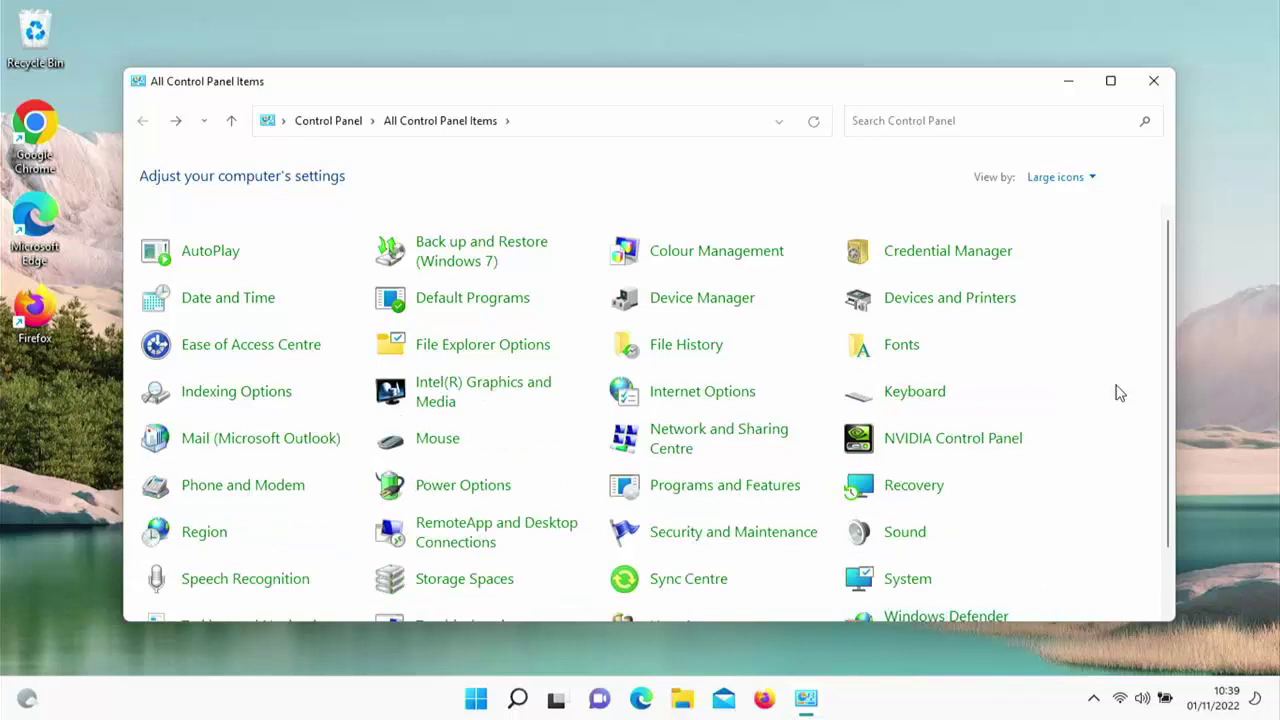
click(1154, 88)
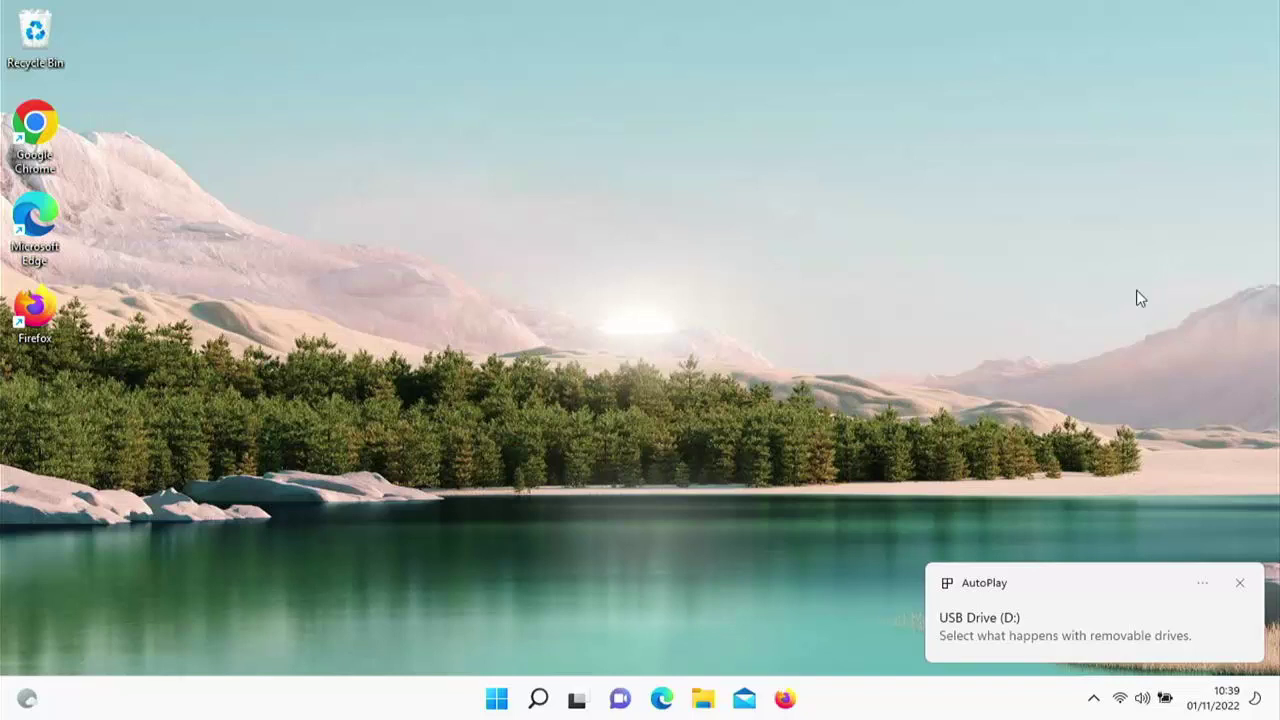
View the available actions from the USB drive's AutoPlay notification and dismiss them without choosing one.
click(1078, 605)
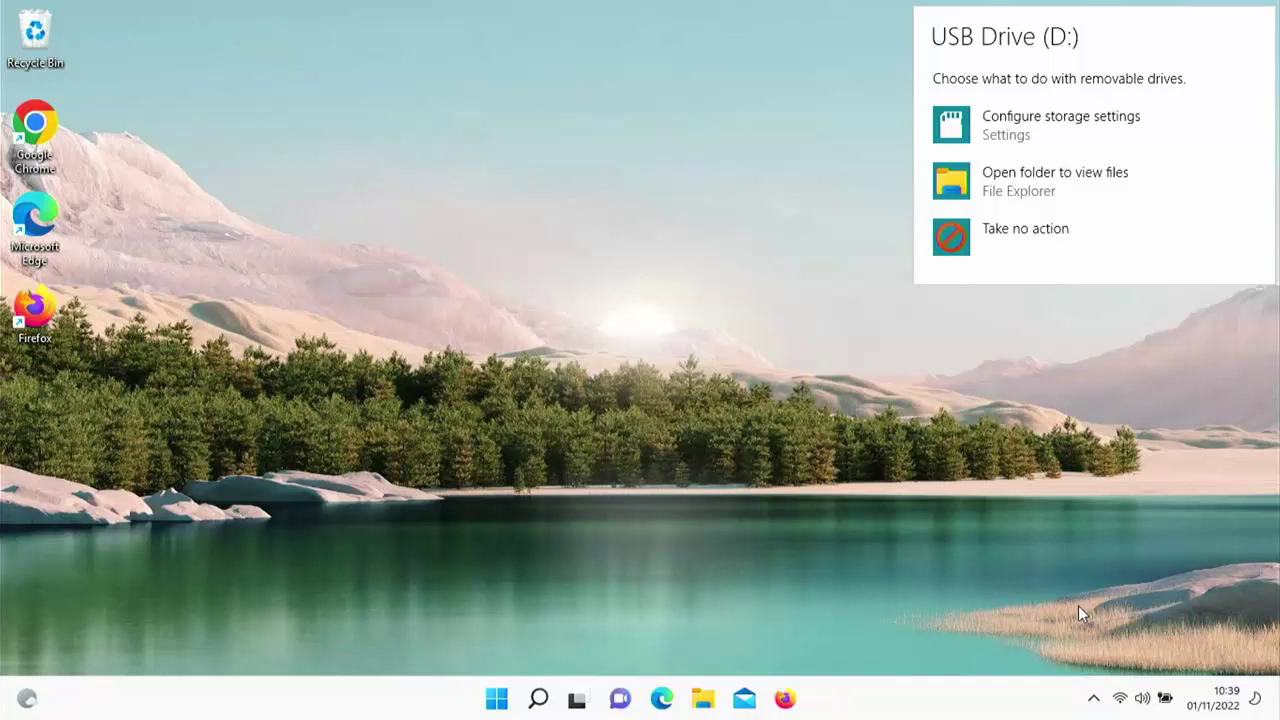
click(1035, 505)
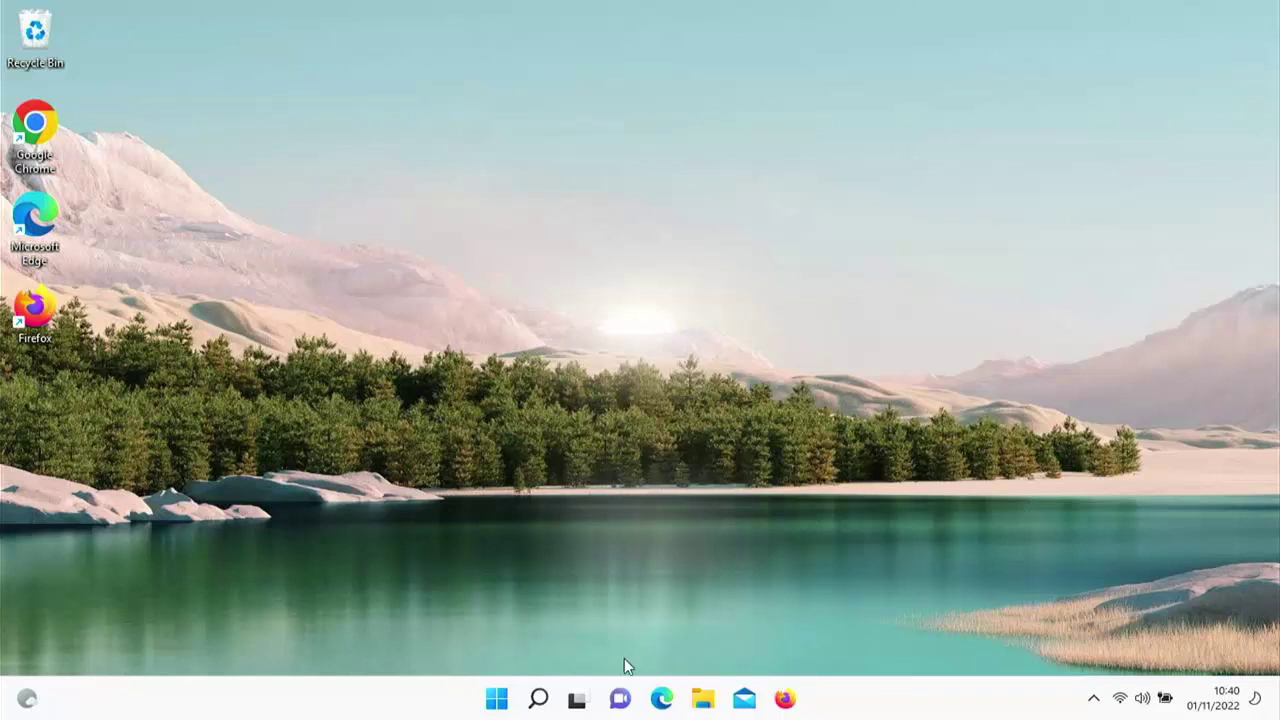
Open the Windows Settings app, search for "autoplay" and open the AutoPlay settings page.
click(497, 699)
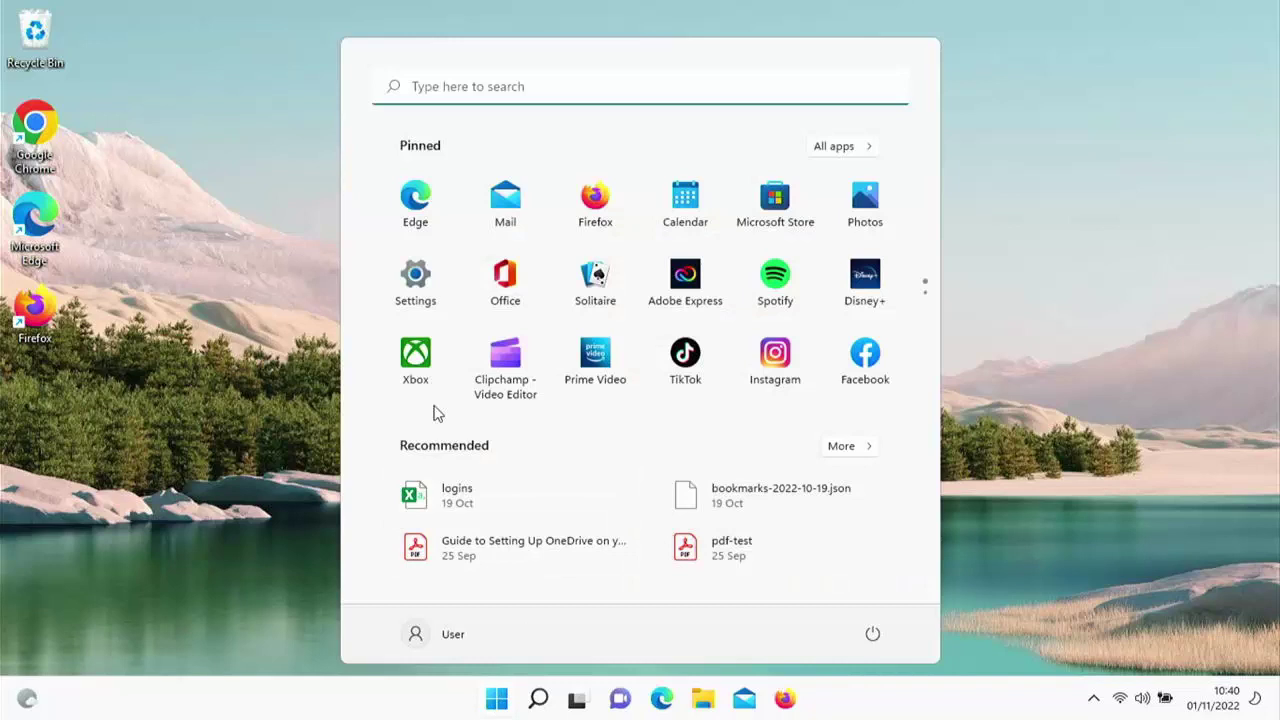
click(416, 286)
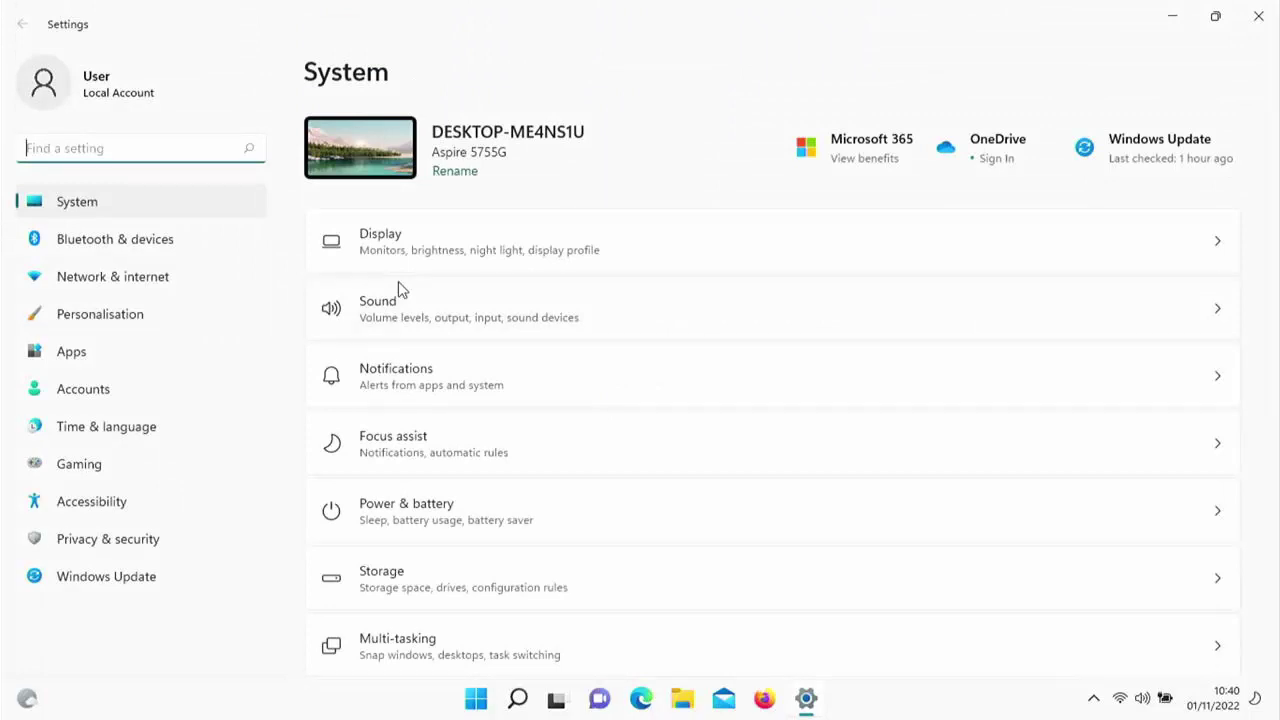
text(auto)
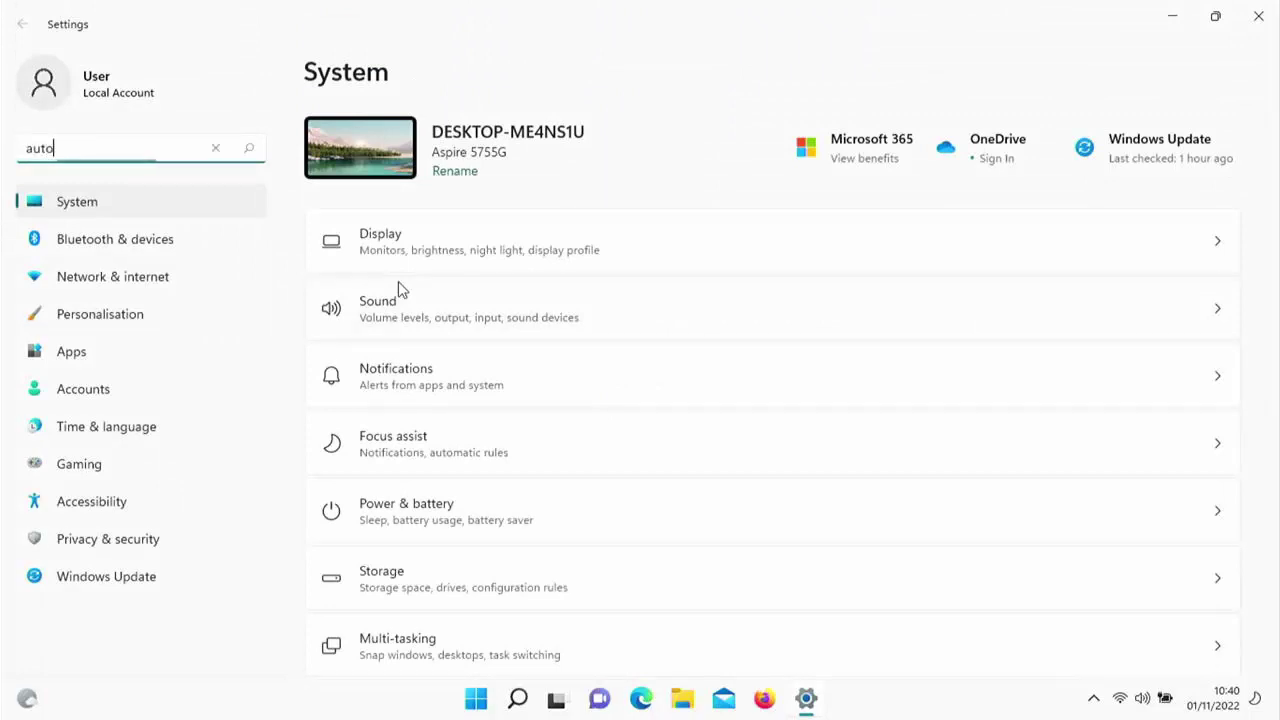
text(play)
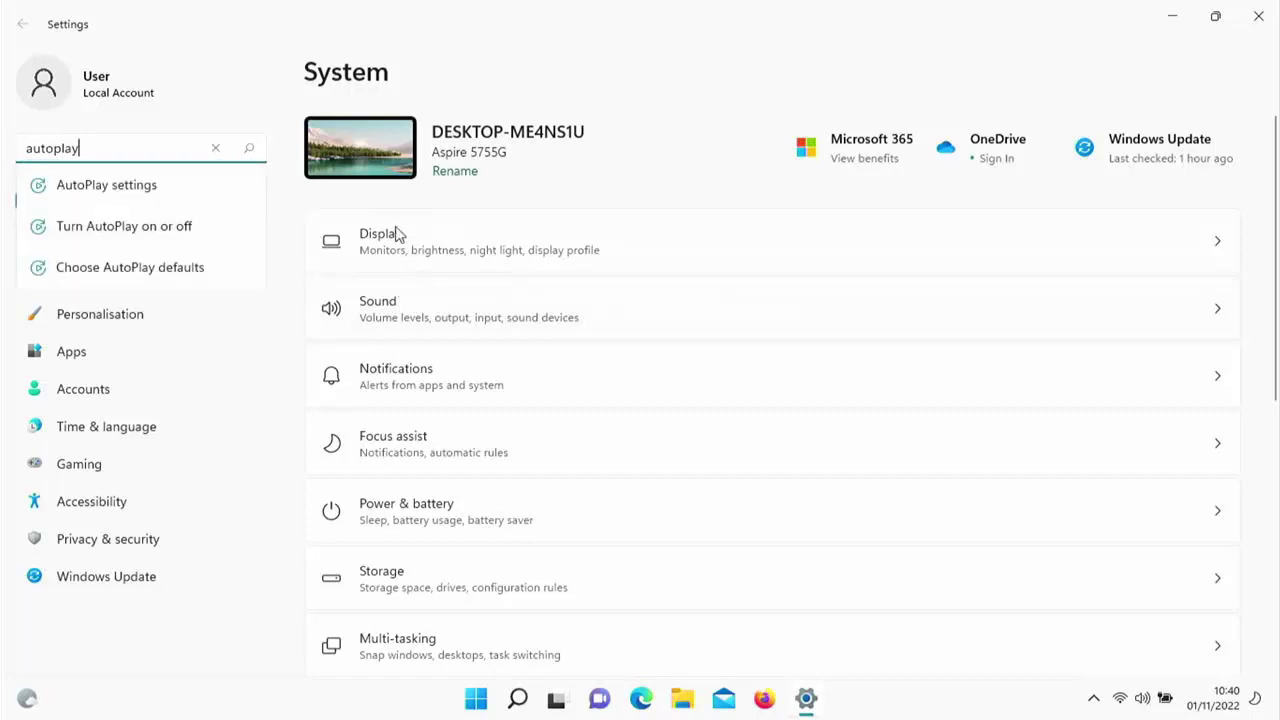
click(199, 196)
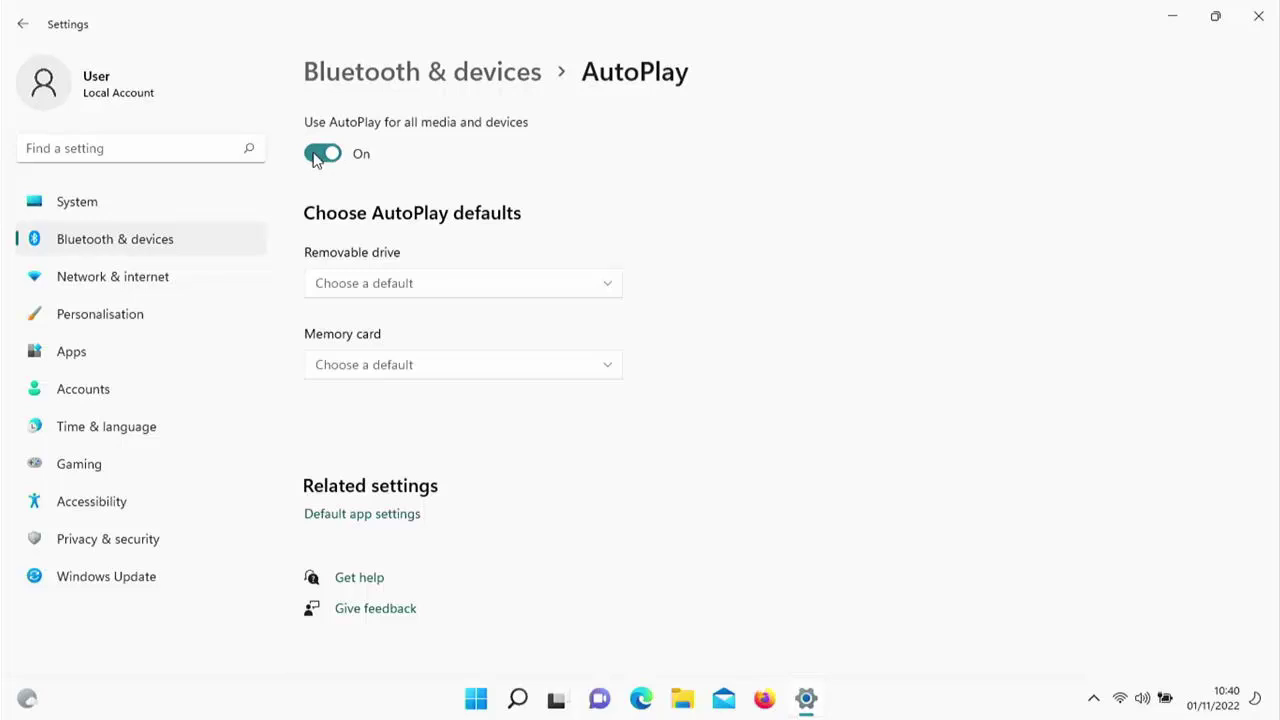
Switch AutoPlay off and back on, and view the default action choices for removable drives and memory cards without selecting any.
click(316, 156)
click(334, 160)
click(399, 288)
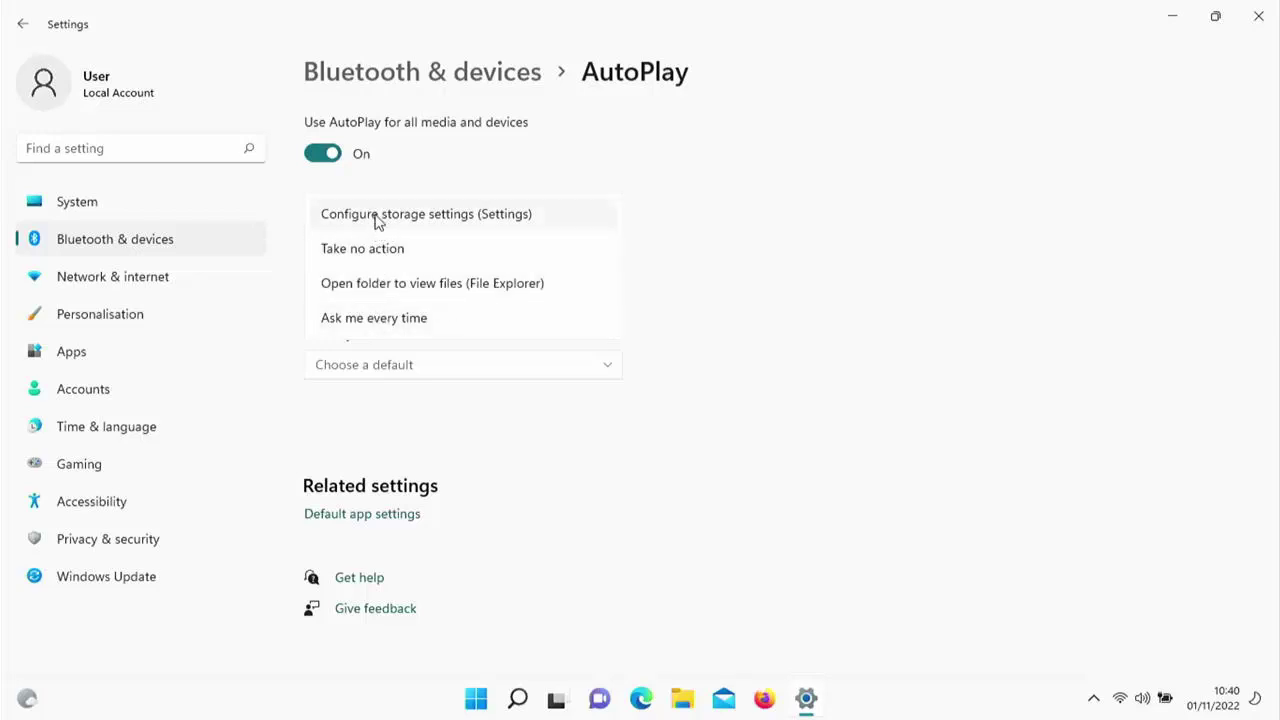
click(616, 320)
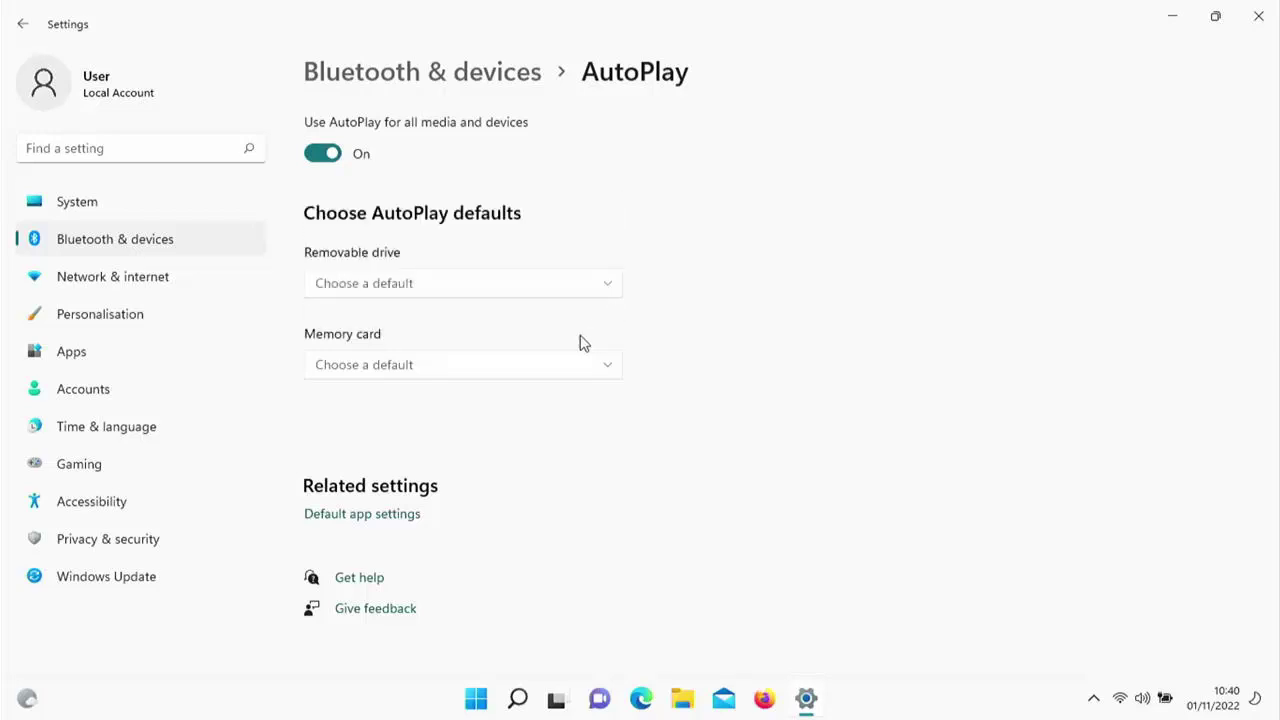
click(543, 372)
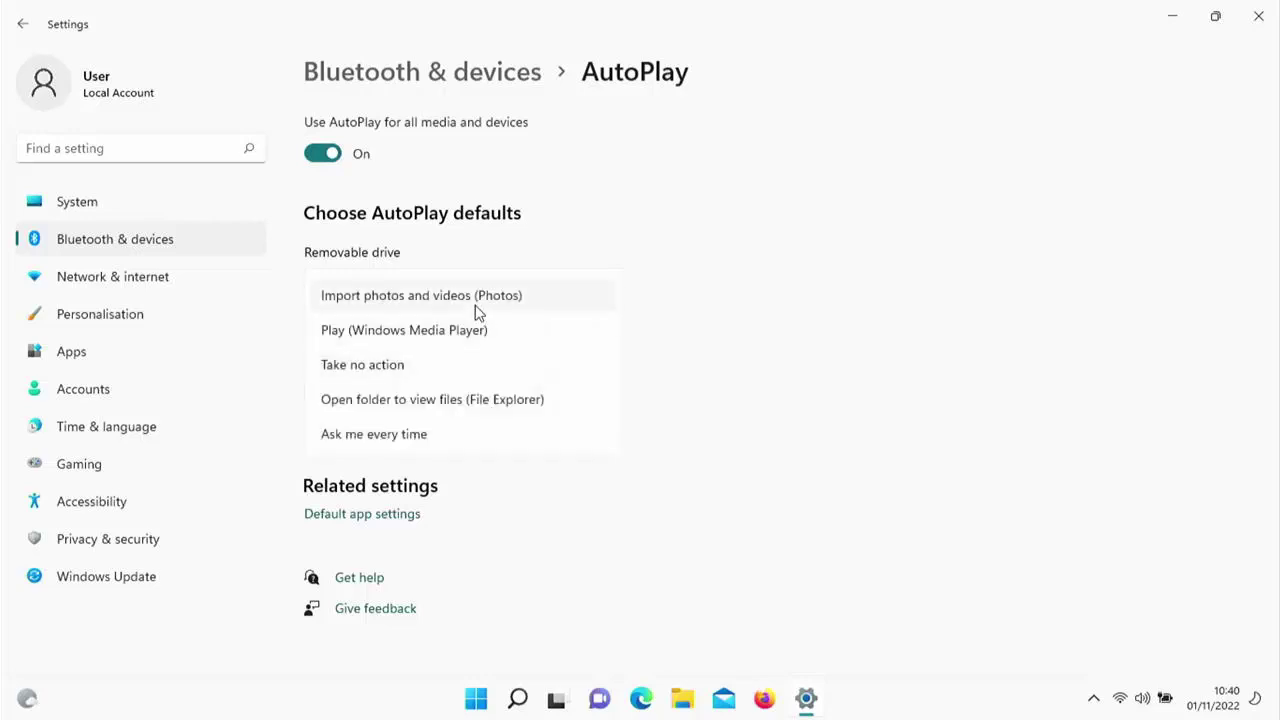
click(676, 435)
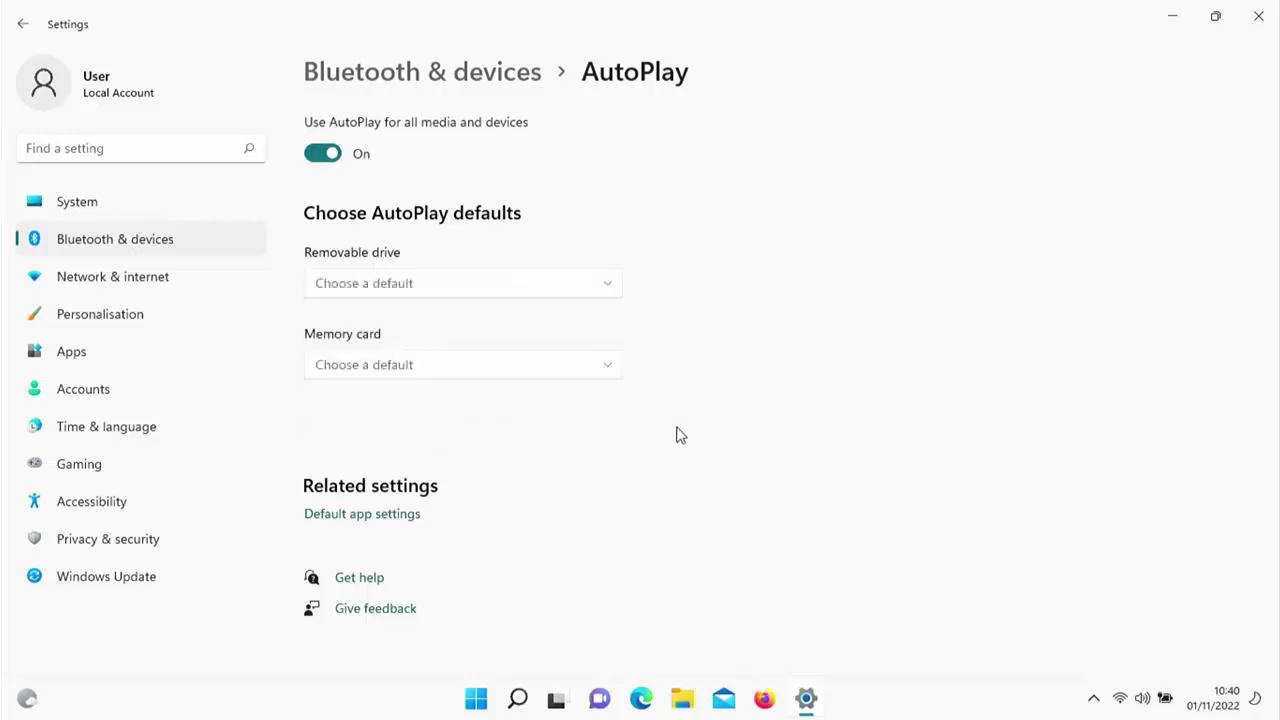